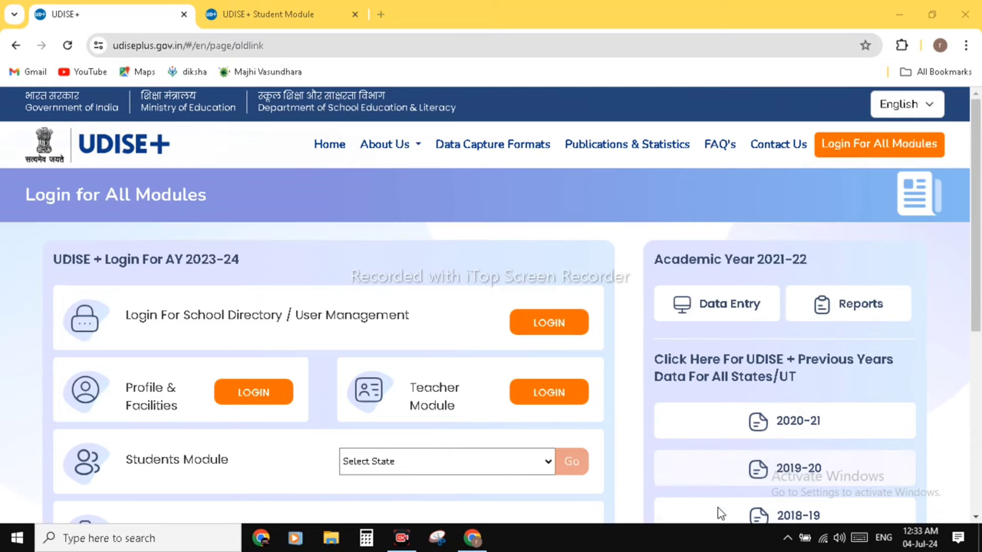
- Switch to the UDISE+ Student Module, enter the current academic year 2024-25 and review the grade-wise school details
key(ctrl+Tab)
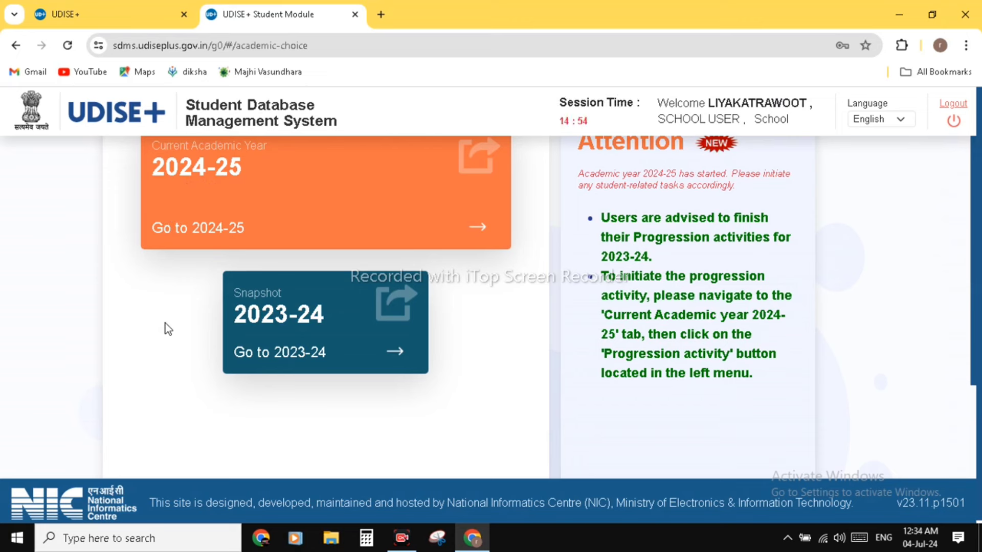
click(288, 189)
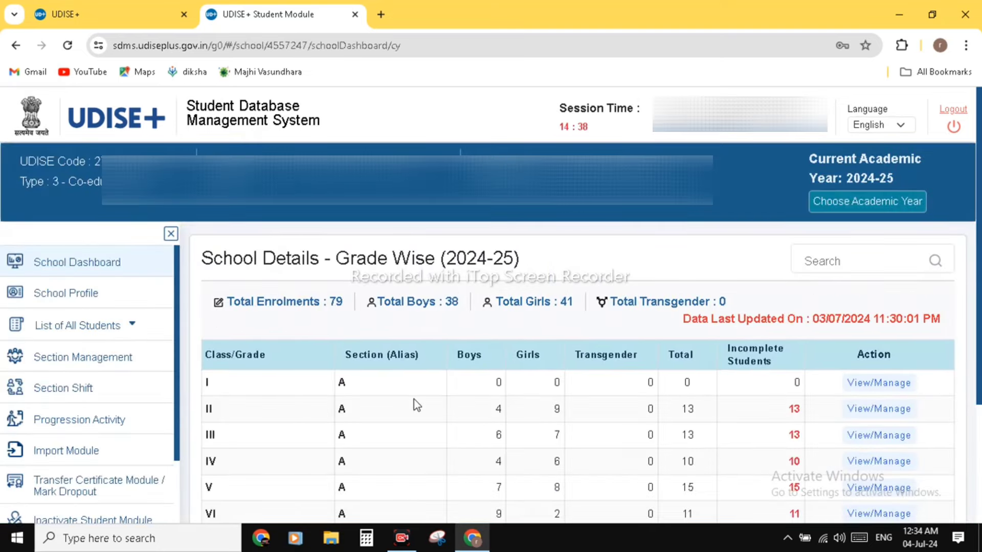
scroll(445, 384, down, 1)
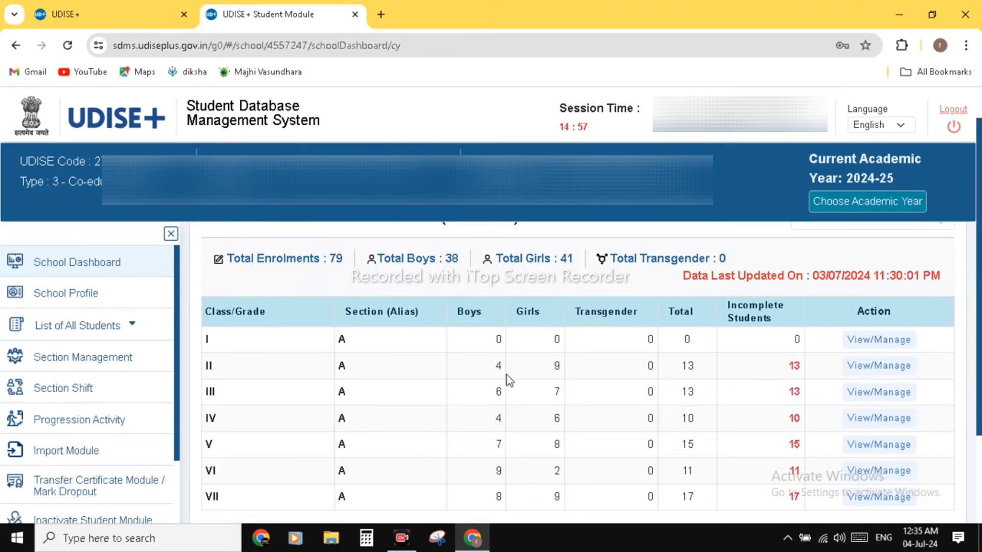
scroll(508, 381, down, 1)
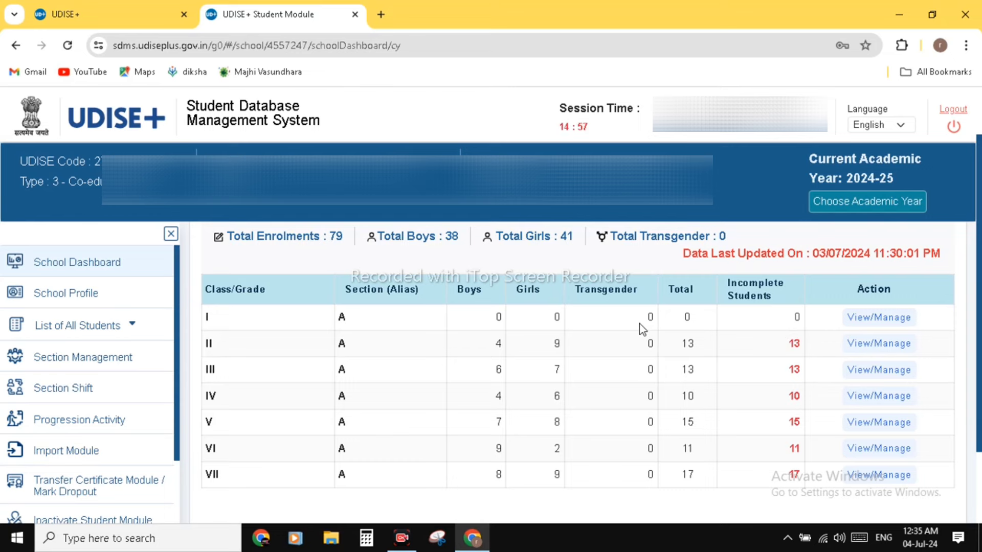
scroll(639, 324, down, 1)
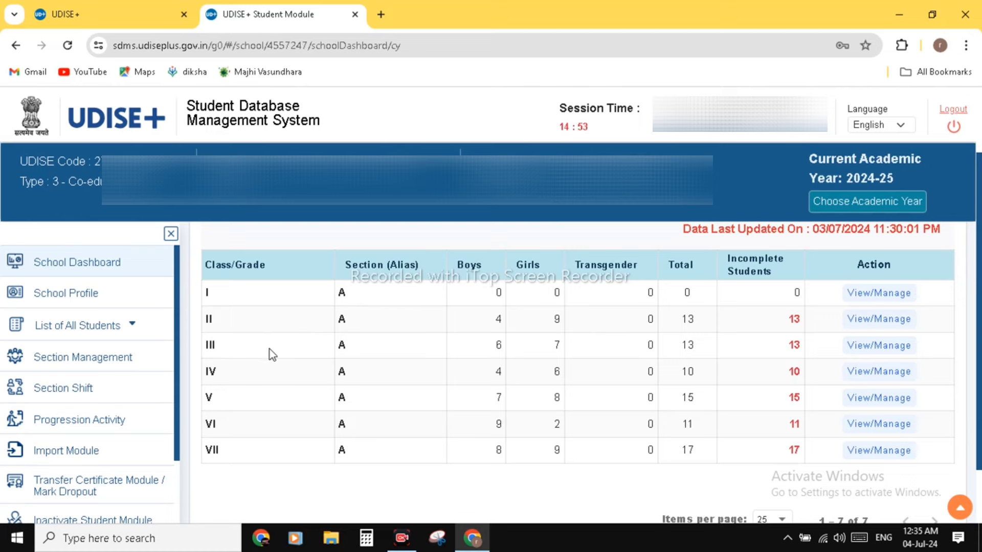
- Open the Import Module and go to the within-state student import form
scroll(102, 355, down, 2)
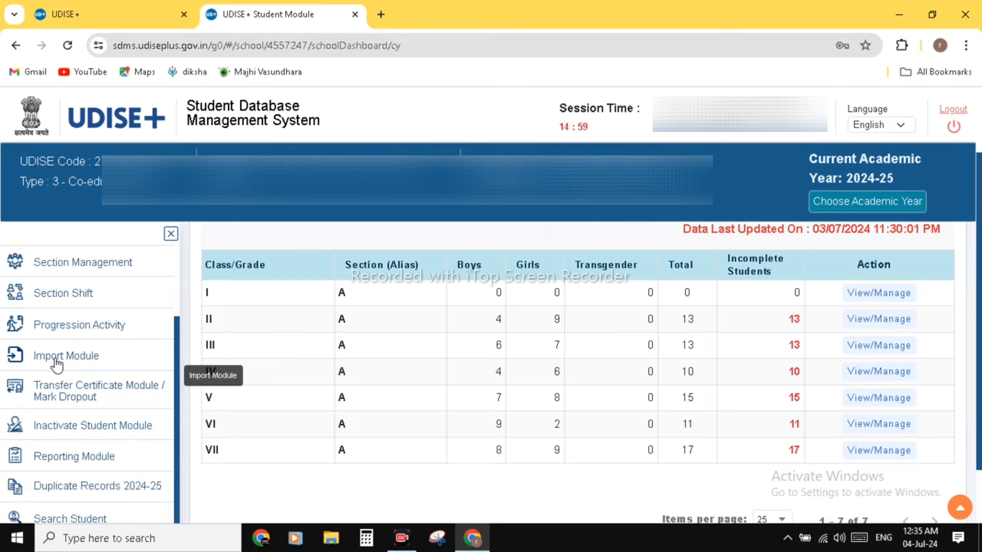
click(90, 367)
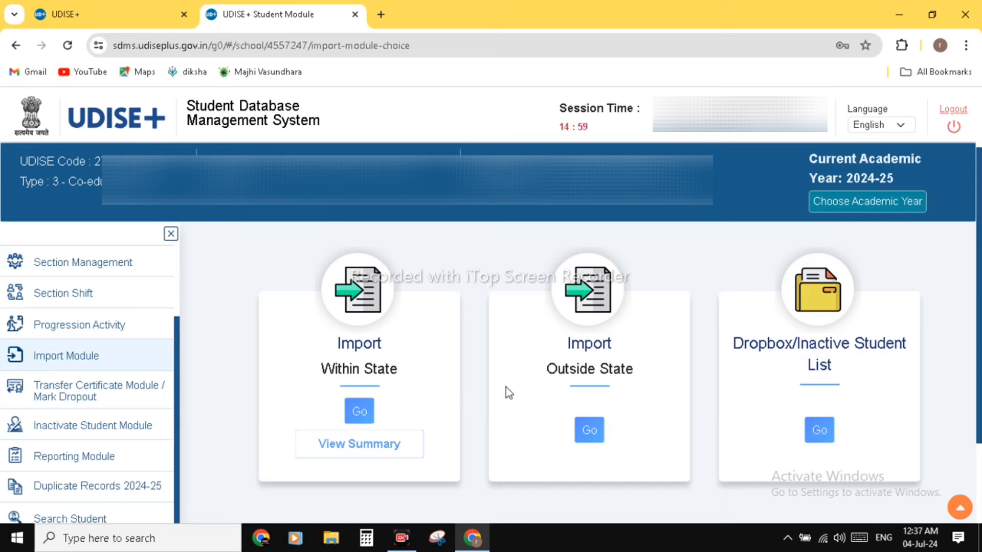
click(359, 412)
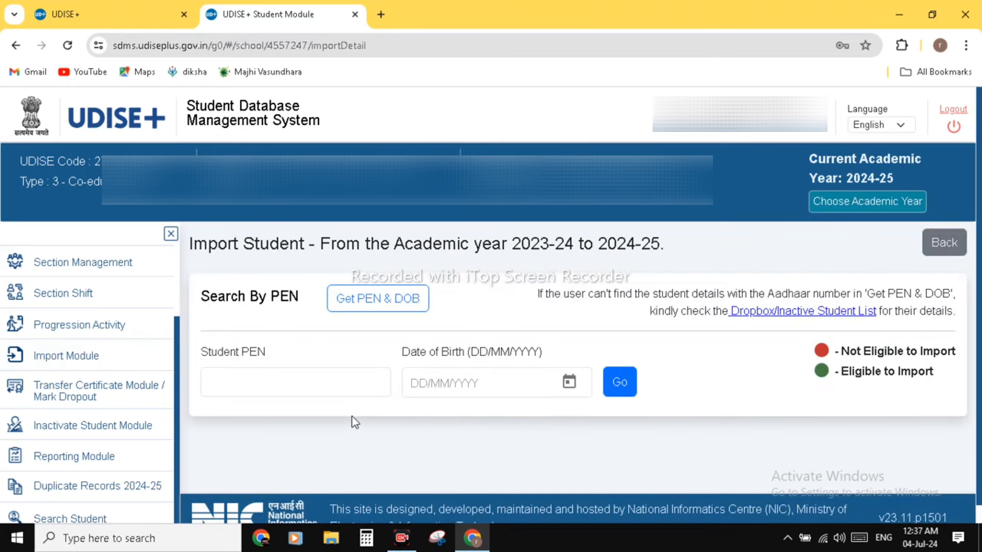
- Examine the Search By PEN section, including its Student PEN and Date of Birth fields
scroll(350, 421, down, 1)
click(256, 364)
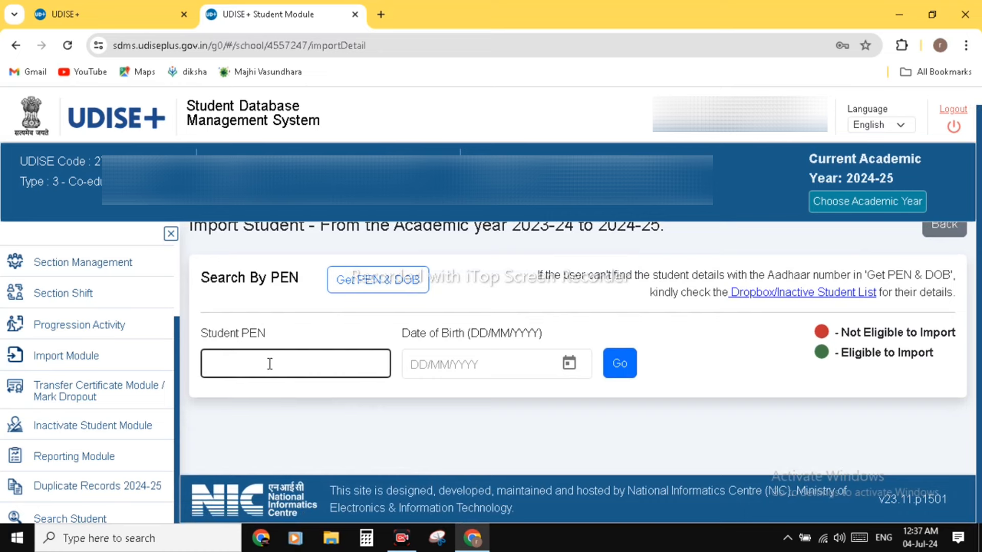
click(447, 364)
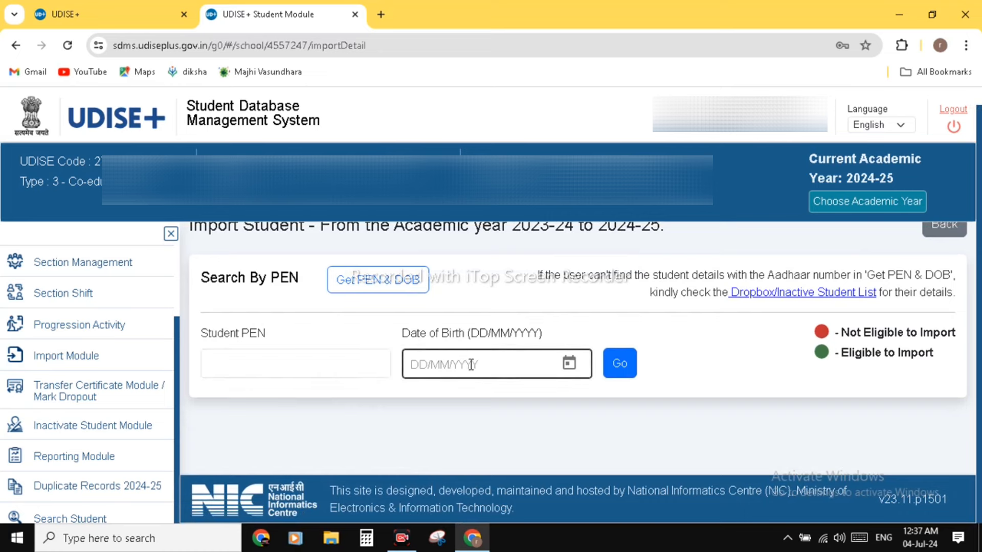
click(335, 366)
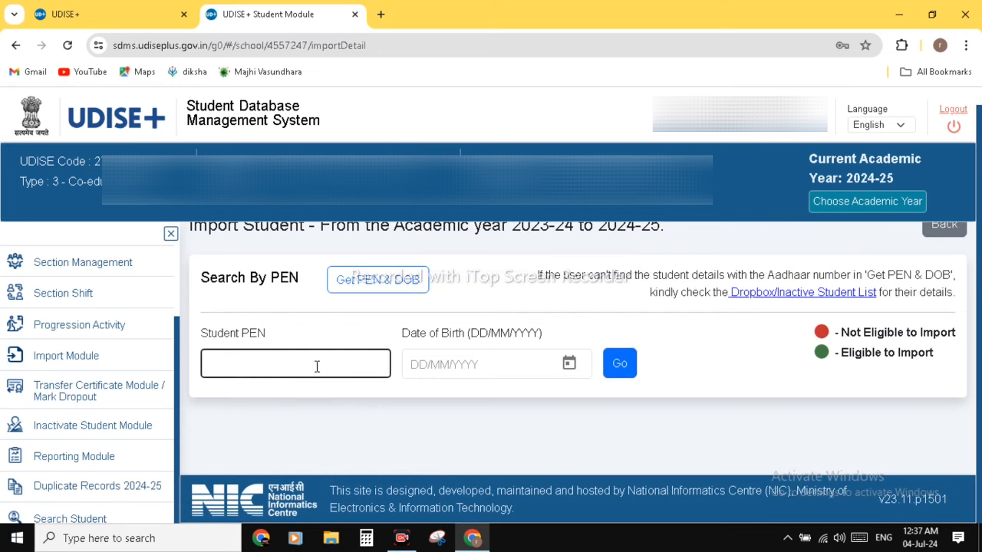
click(470, 369)
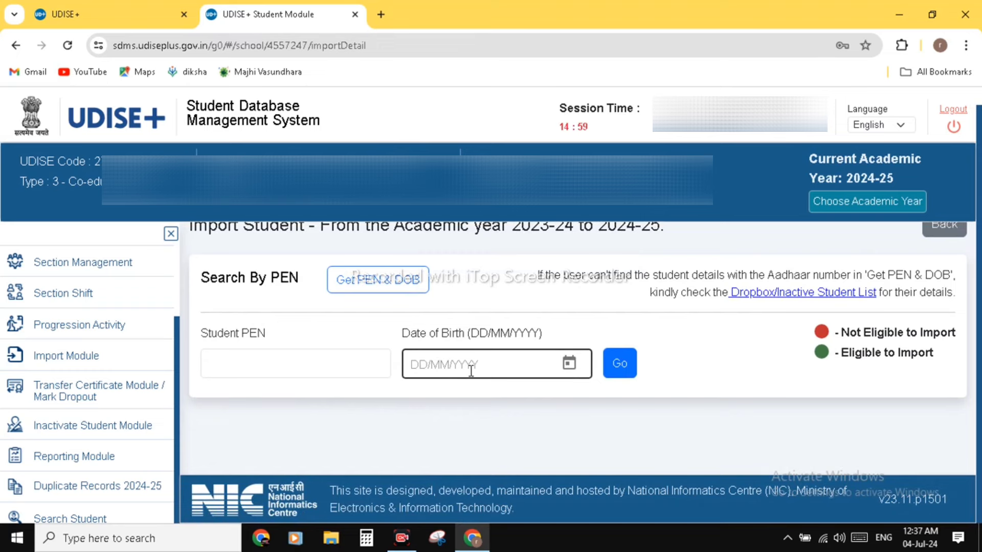
click(342, 358)
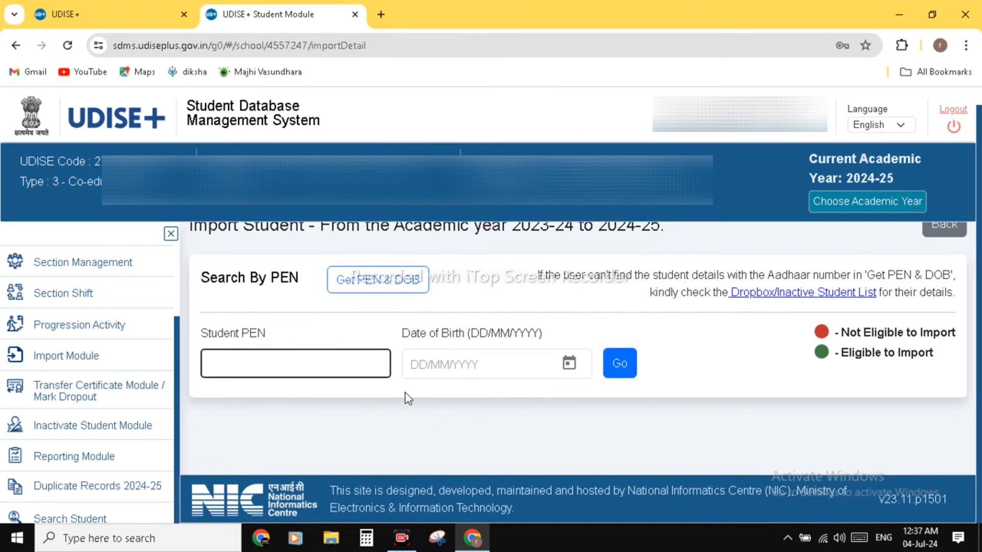
click(423, 417)
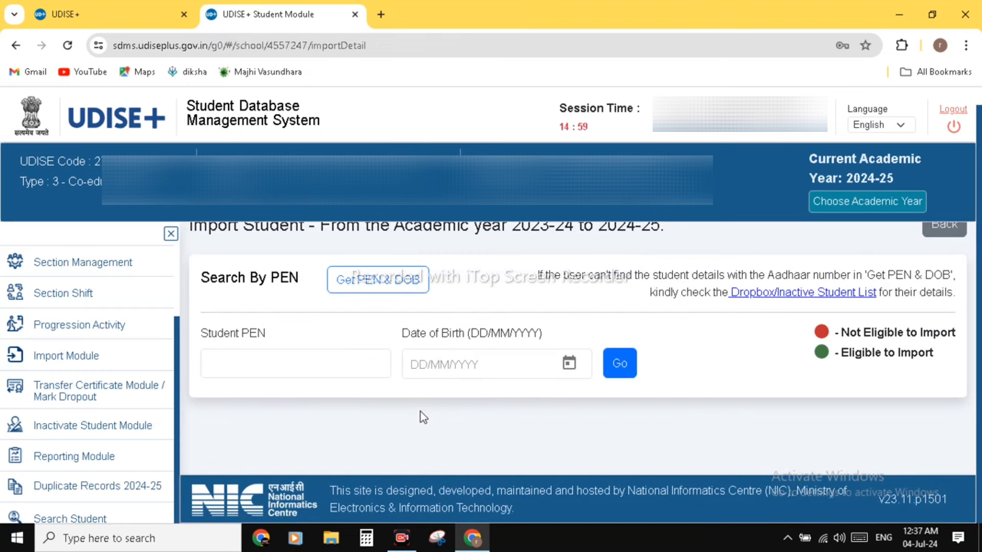
scroll(423, 417, up, 1)
click(307, 380)
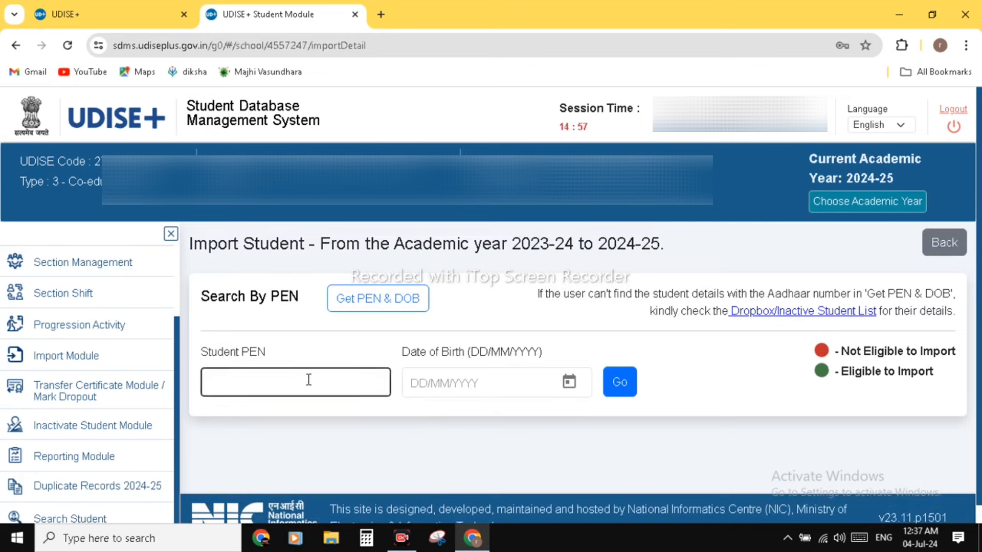
click(441, 379)
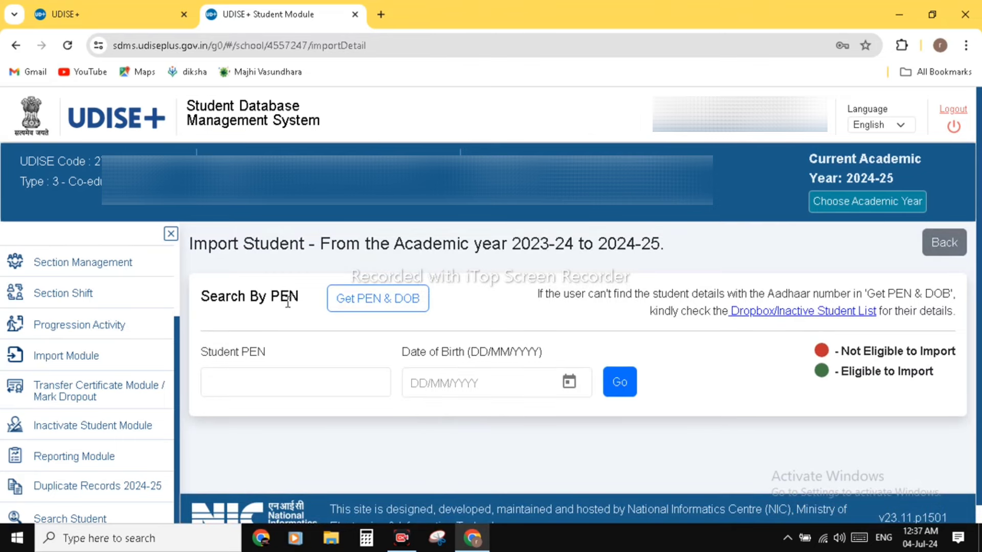
- View the Get PEN & DOB lookup with its Aadhaar number and year of birth fields, and close it
click(366, 308)
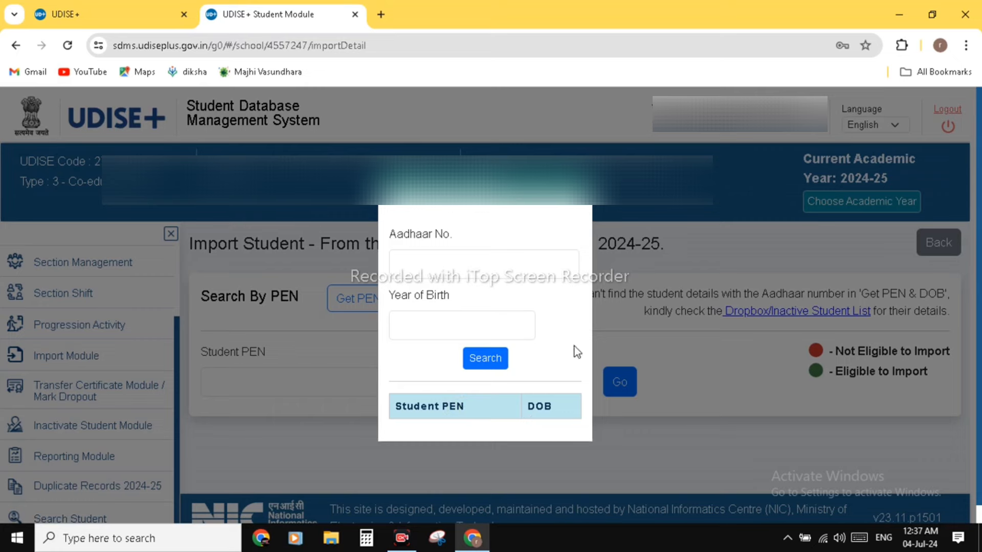
click(601, 315)
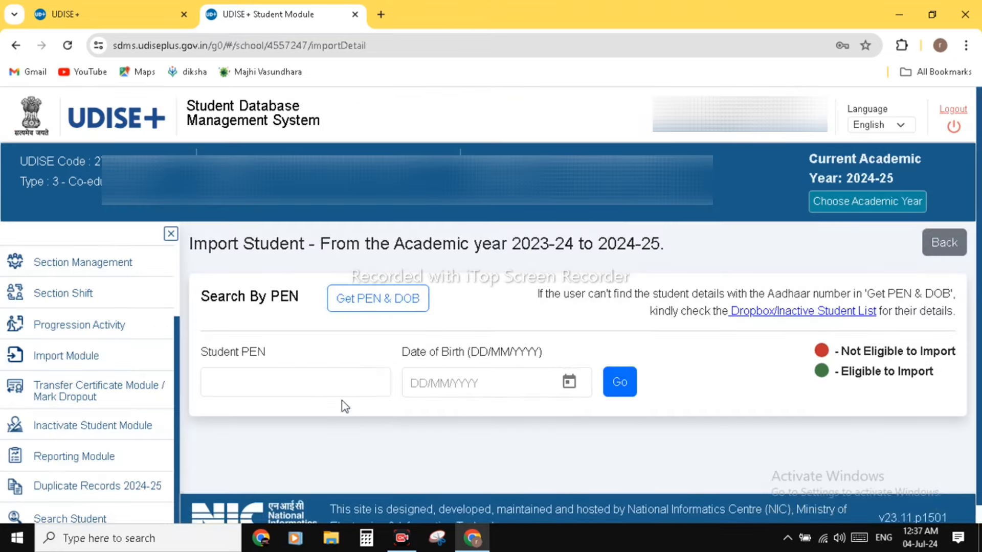
click(282, 385)
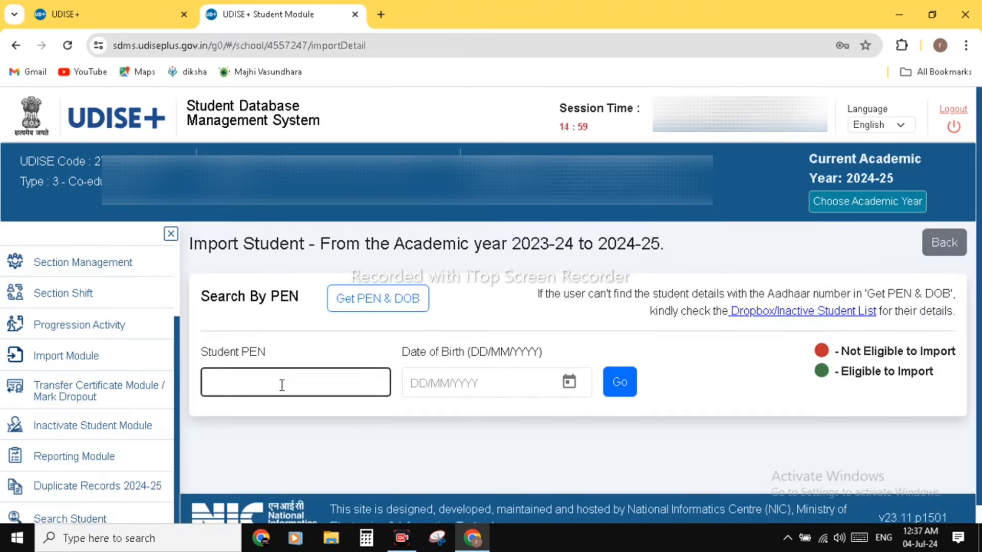
click(943, 243)
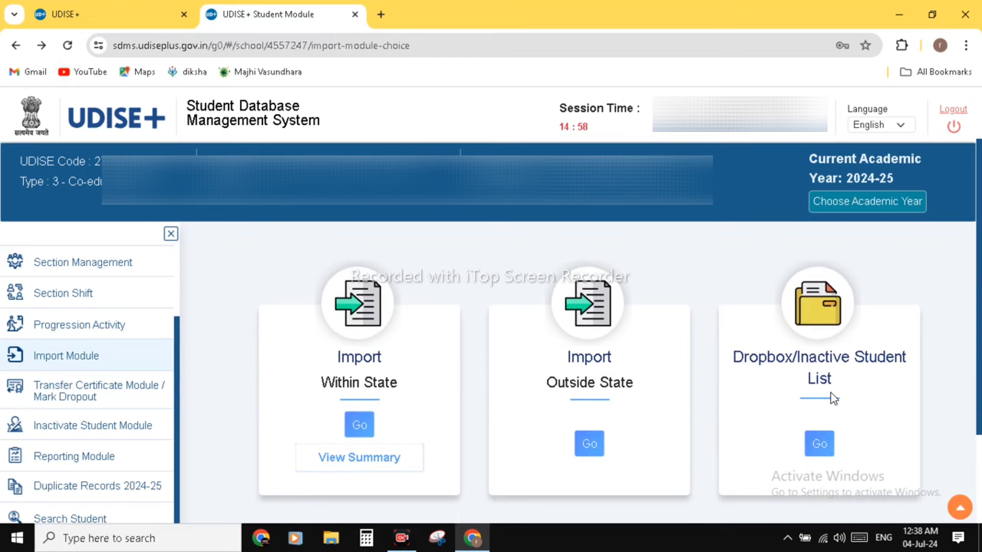
click(367, 426)
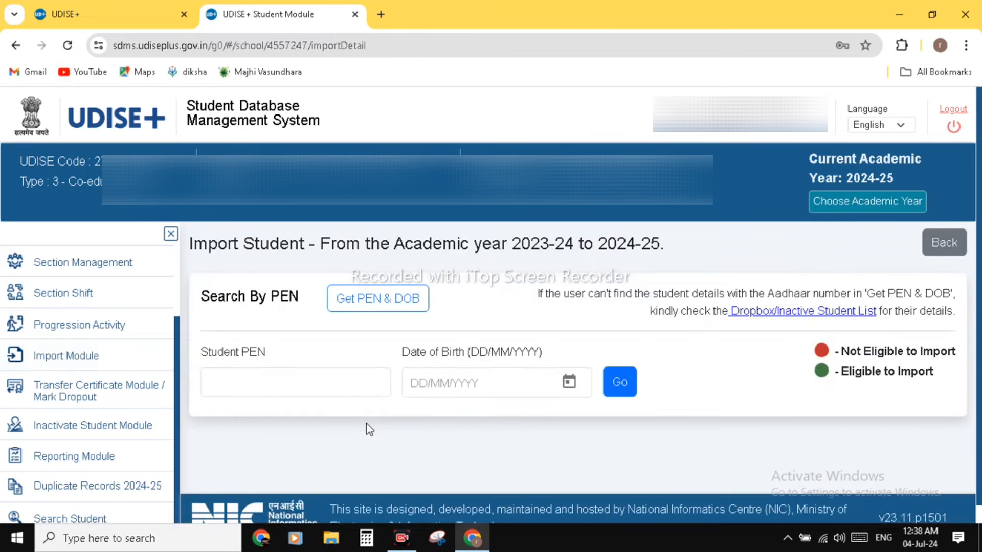
click(302, 381)
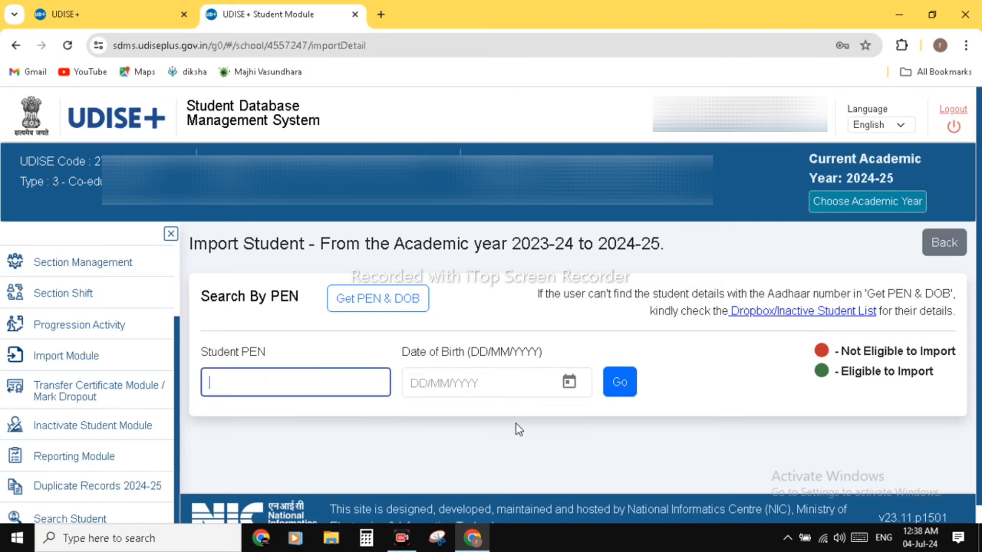
- Go back to the import choices and open the Dropbox/Inactive Student List
click(945, 244)
click(819, 501)
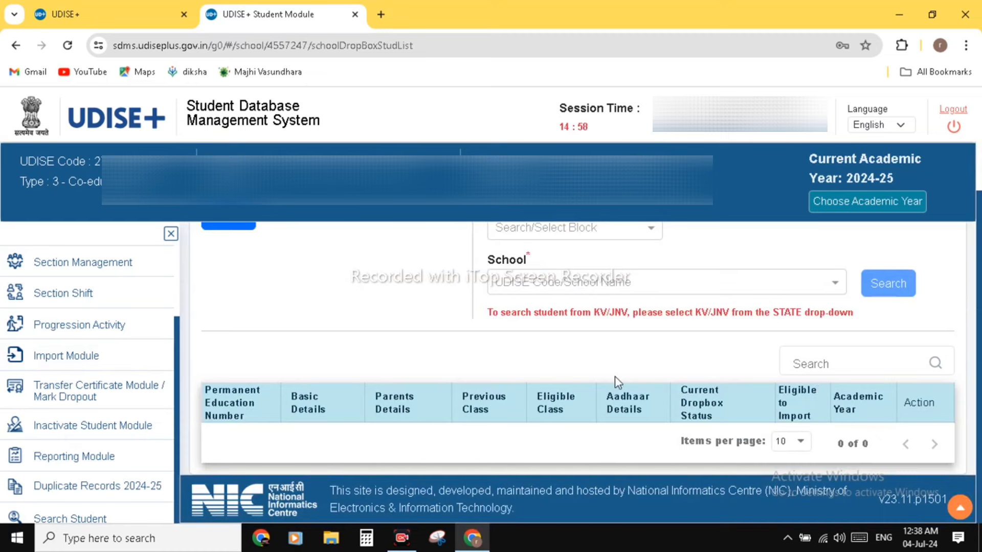
scroll(614, 376, up, 3)
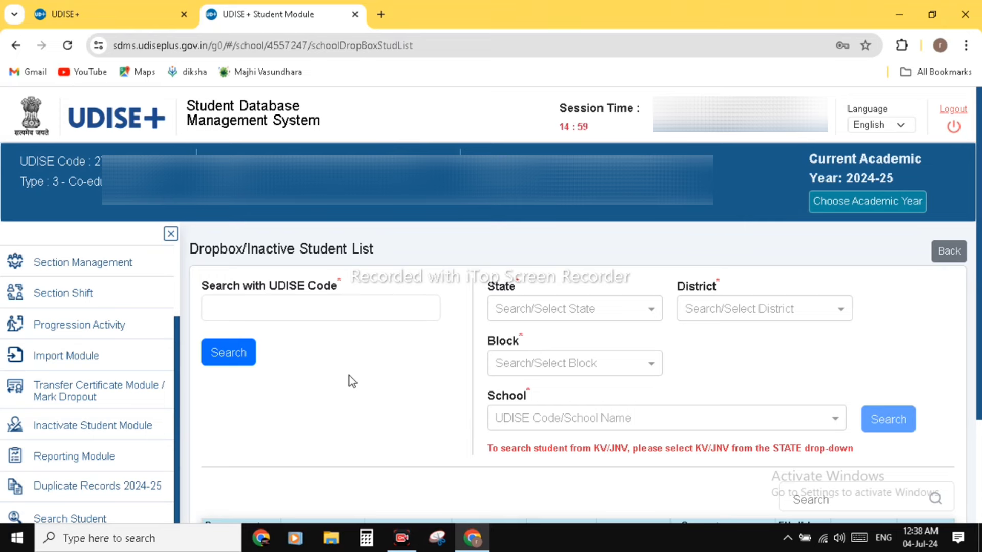
- Examine the UDISE code search, the school selection fields and the student table of the Dropbox/Inactive Student List
scroll(349, 376, down, 1)
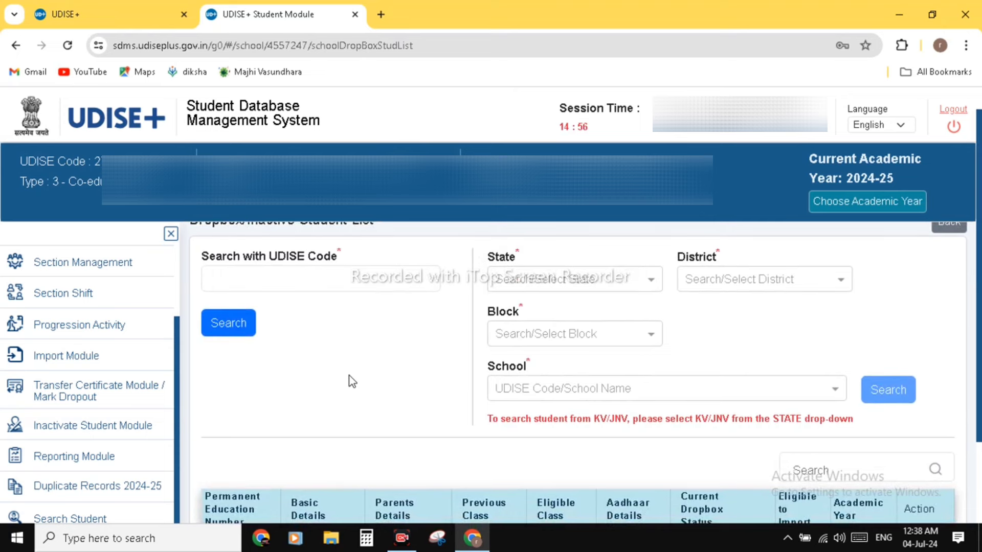
click(271, 283)
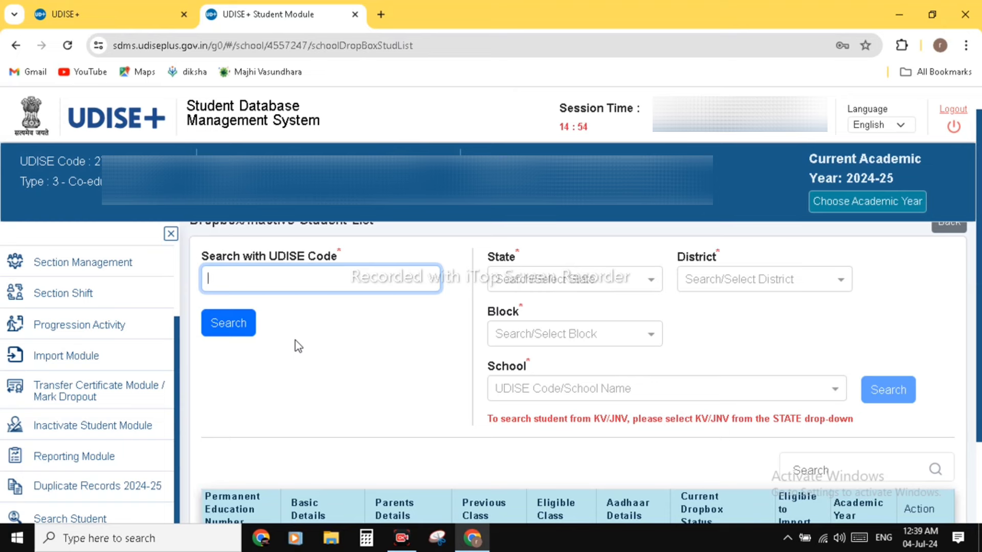
scroll(298, 346, up, 1)
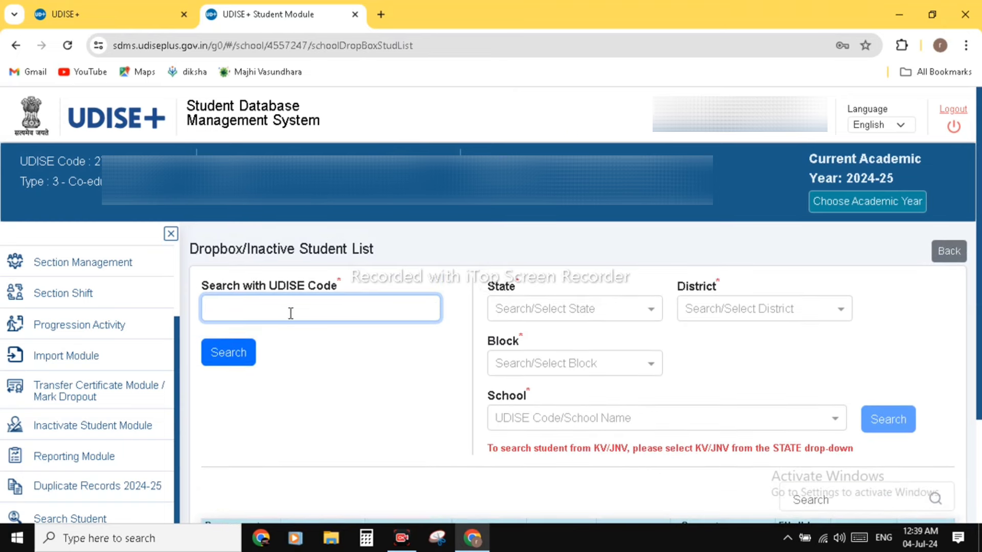
scroll(638, 393, down, 1)
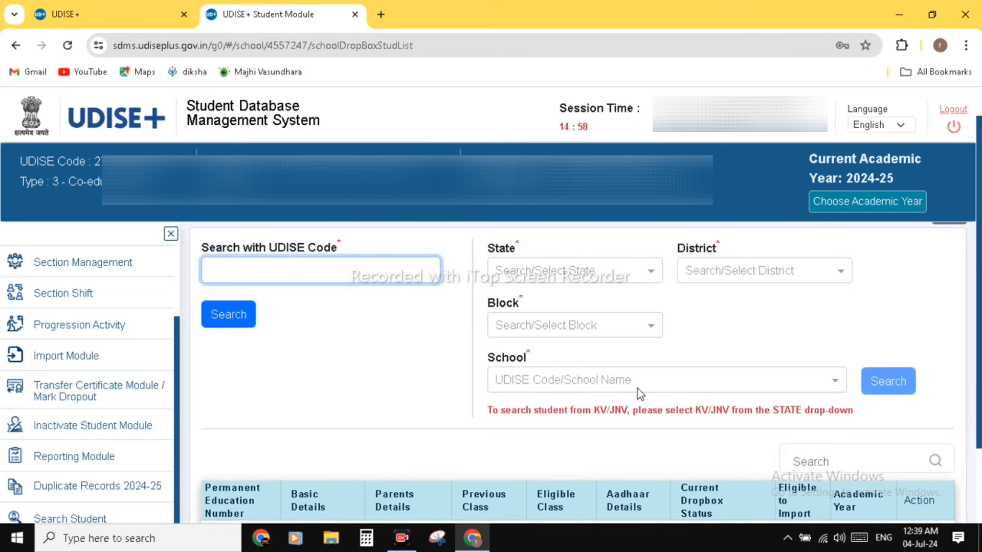
scroll(845, 425, down, 2)
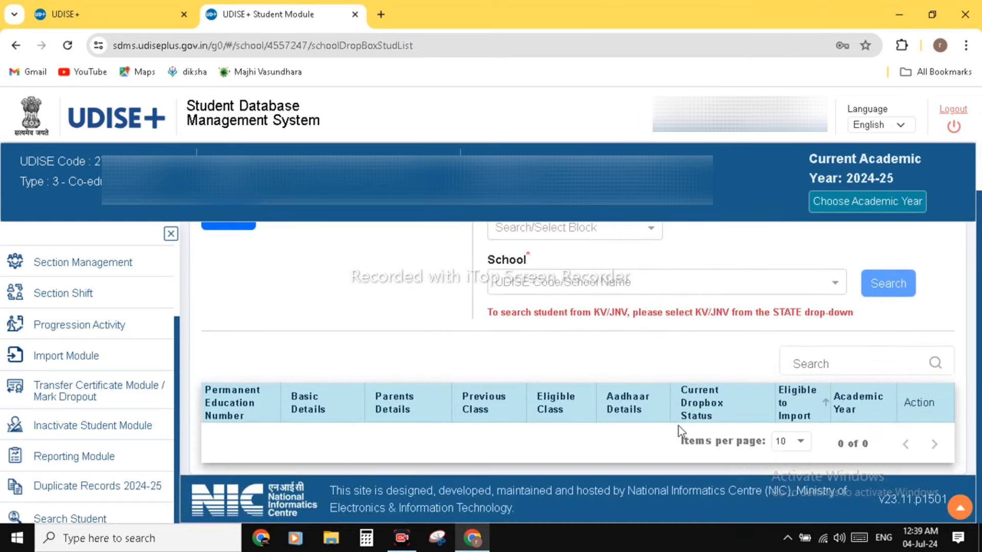
scroll(620, 416, up, 3)
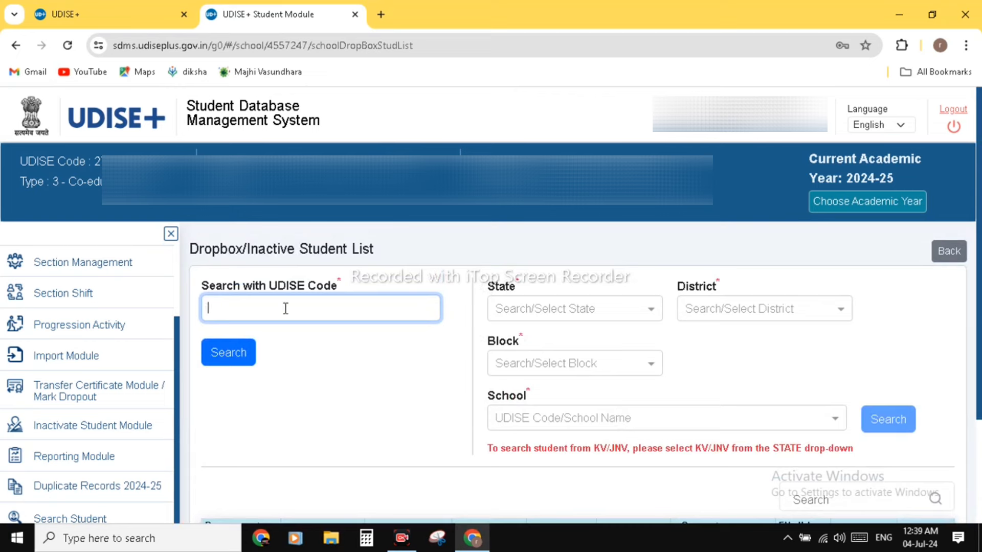
- Set the school search's state to MAHARASHTRA and its district to RAIGARH
click(574, 308)
scroll(591, 400, down, 5)
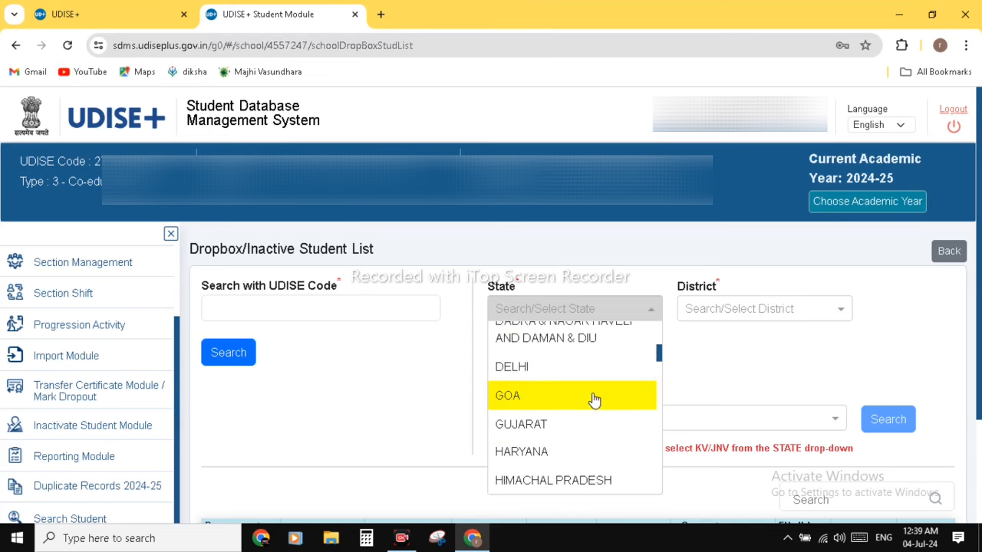
scroll(593, 401, down, 4)
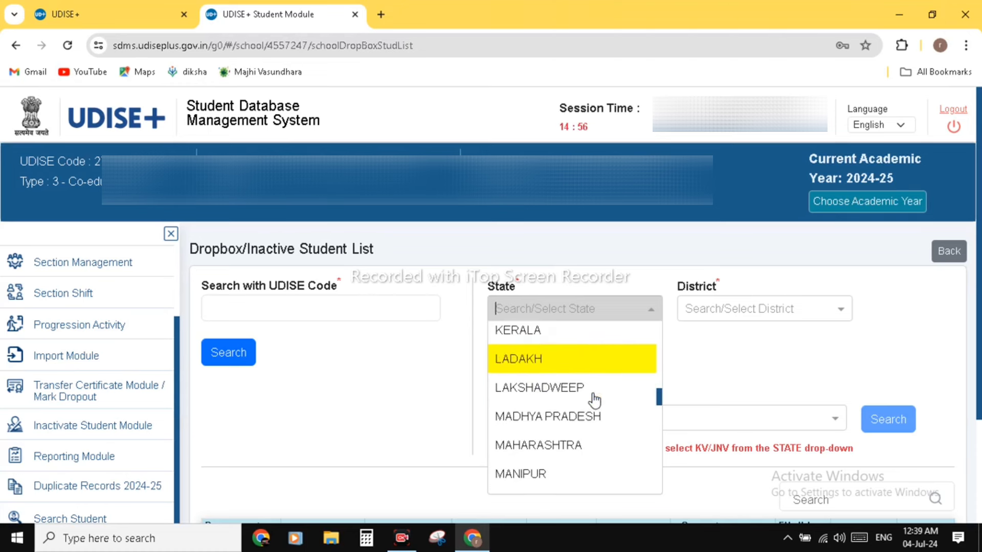
click(570, 446)
click(743, 312)
scroll(740, 399, down, 6)
click(726, 393)
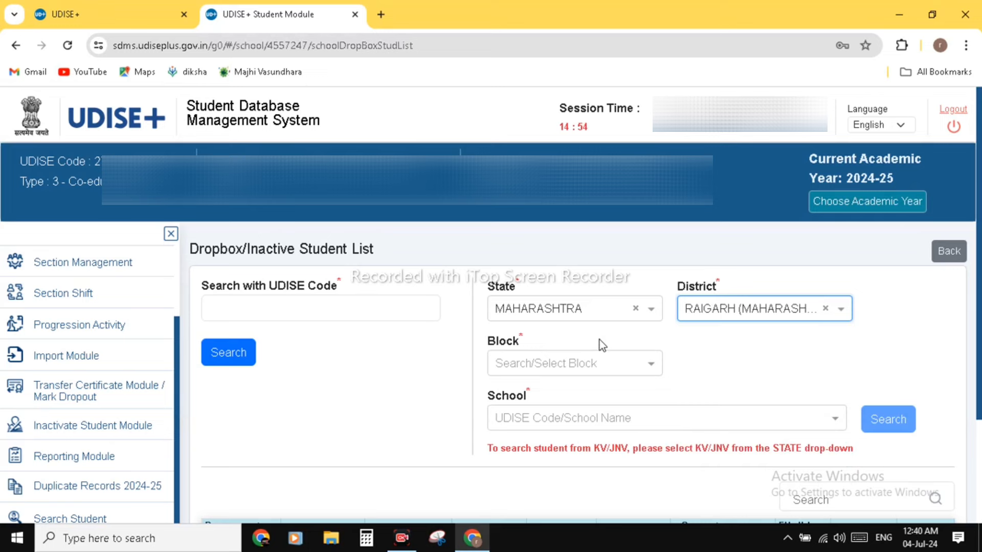
- Set the school search's block to TALA
click(632, 372)
scroll(555, 303, down, 5)
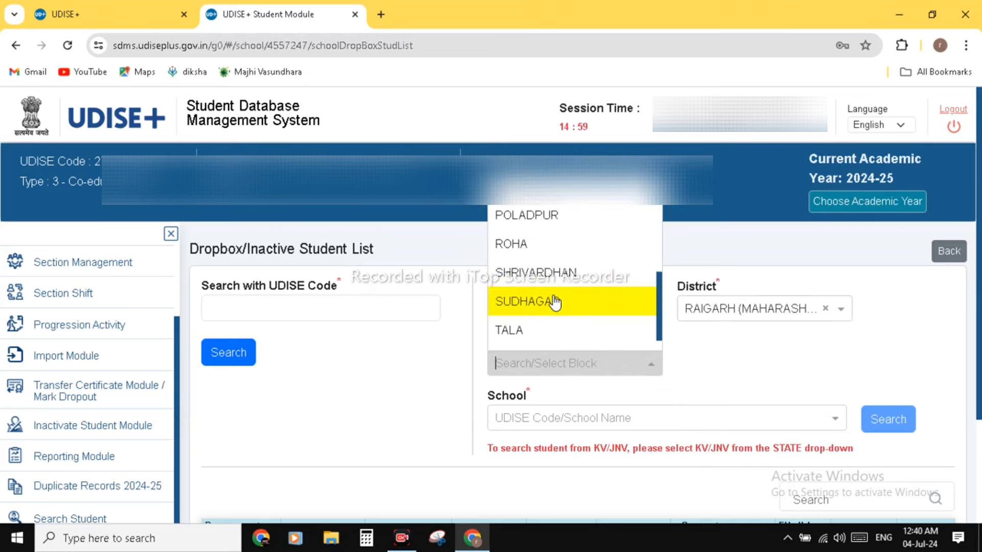
click(555, 303)
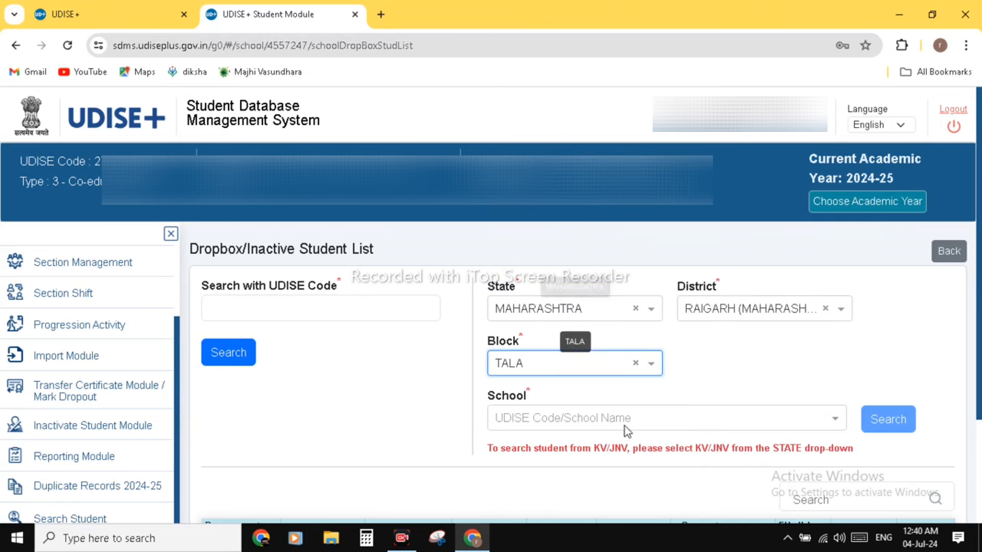
- Choose ZPPS URDU SCHOOL RAHATAD as the school and search for its dropbox students
click(587, 418)
text(rah)
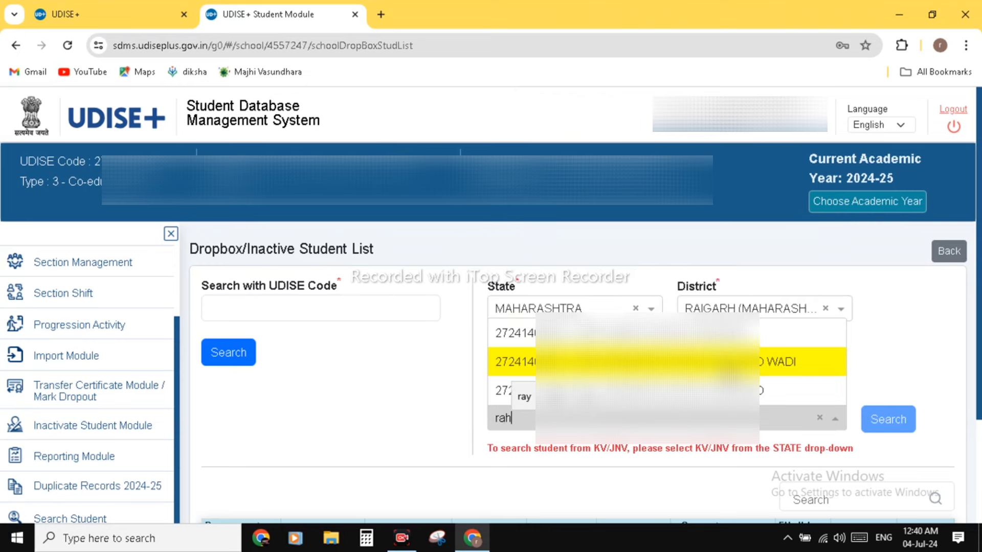
key(Return)
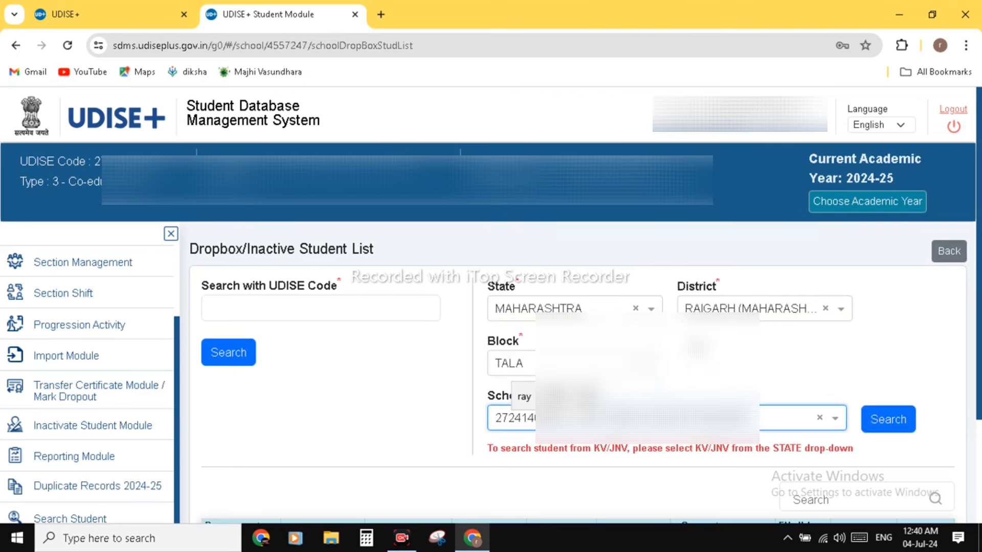
scroll(418, 436, down, 1)
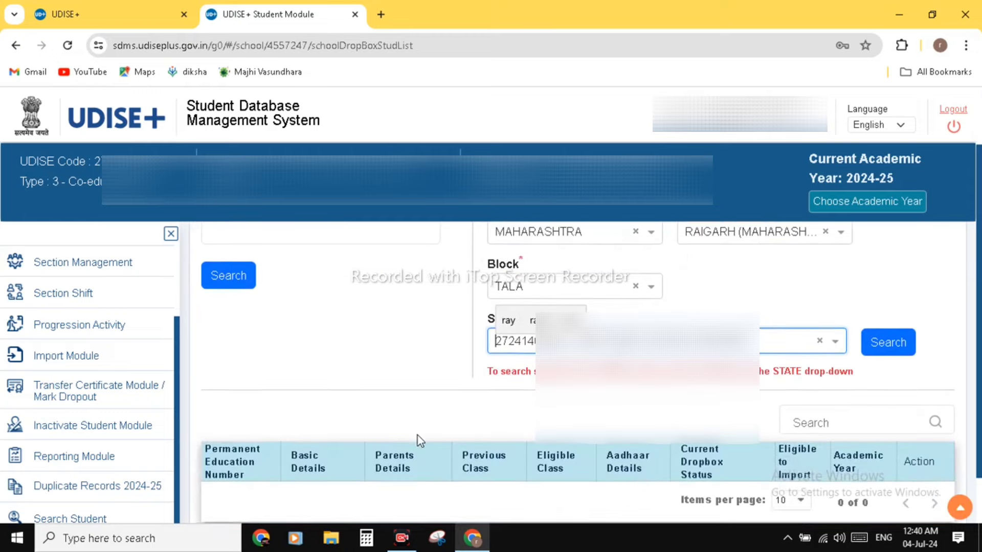
click(890, 353)
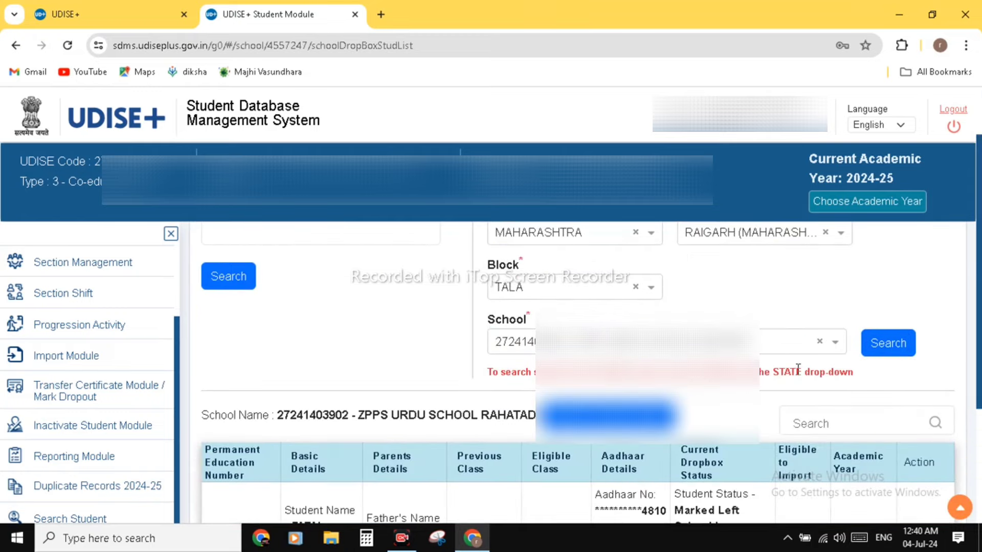
- Start the import of the student listed as allowed for academic year 2024-25
scroll(759, 372, down, 3)
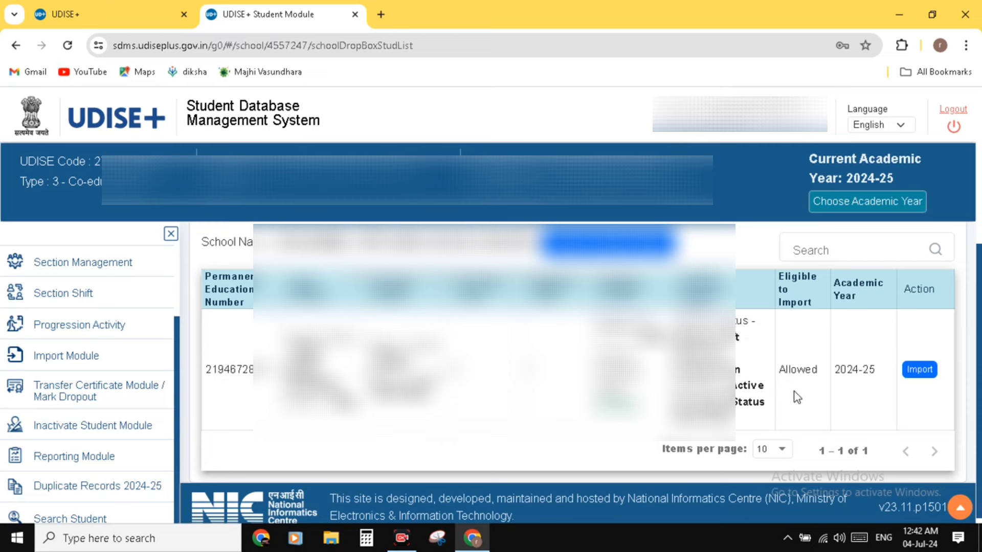
scroll(667, 404, down, 1)
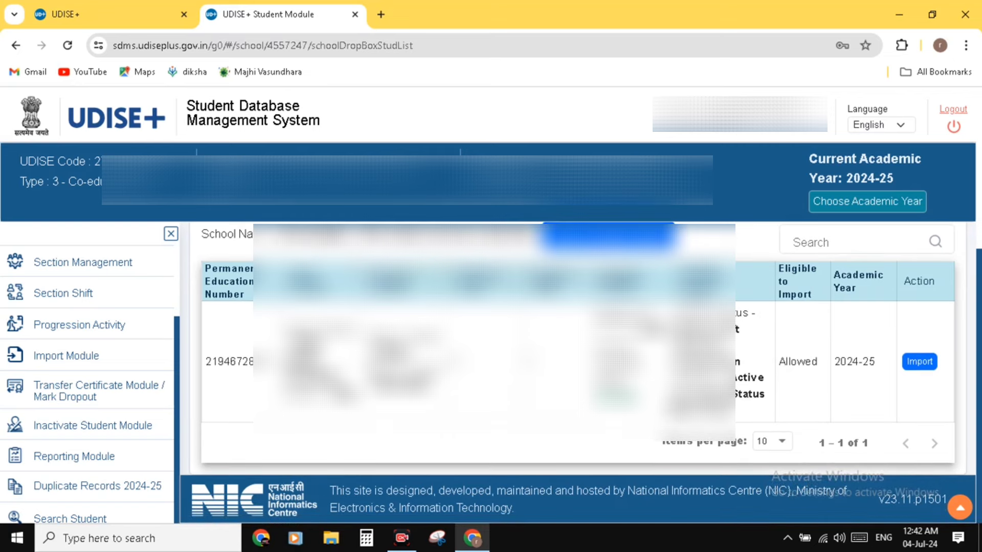
click(915, 364)
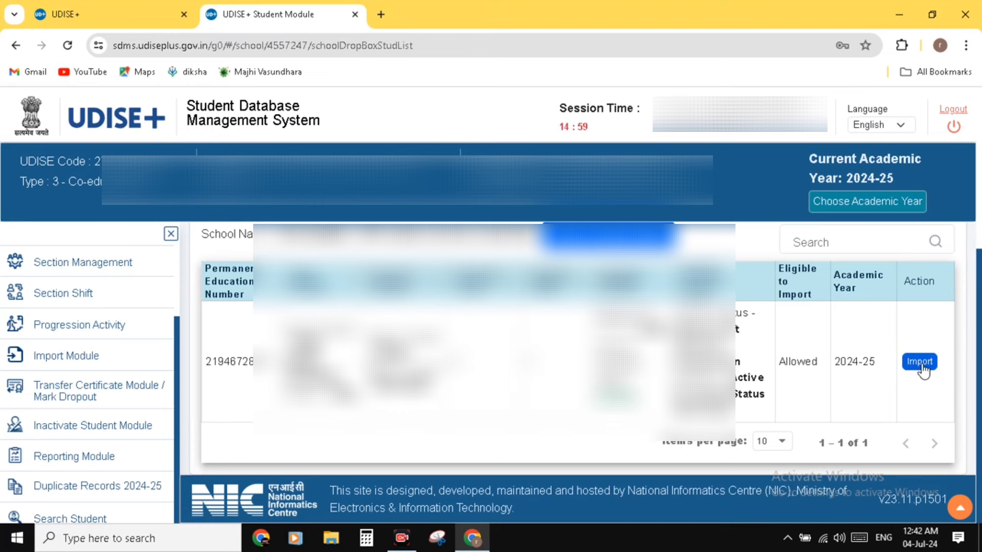
click(919, 362)
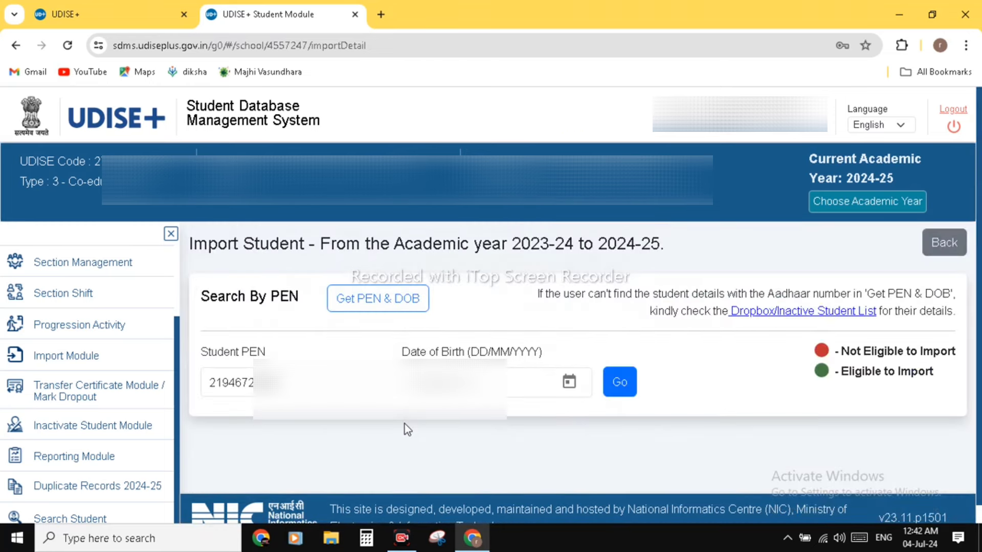
- Fill in the student's date of birth from the calendar, keeping the prefilled student PEN
click(212, 391)
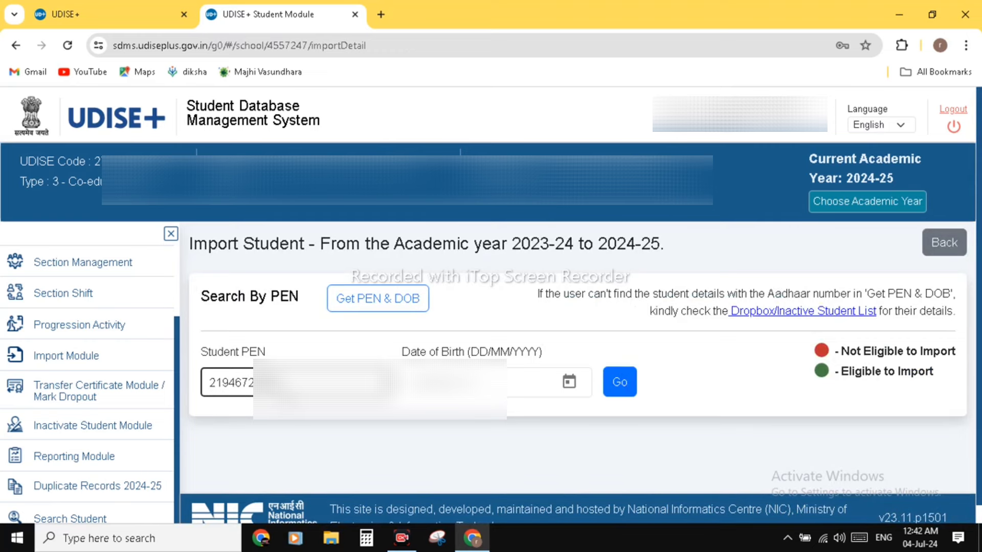
click(532, 382)
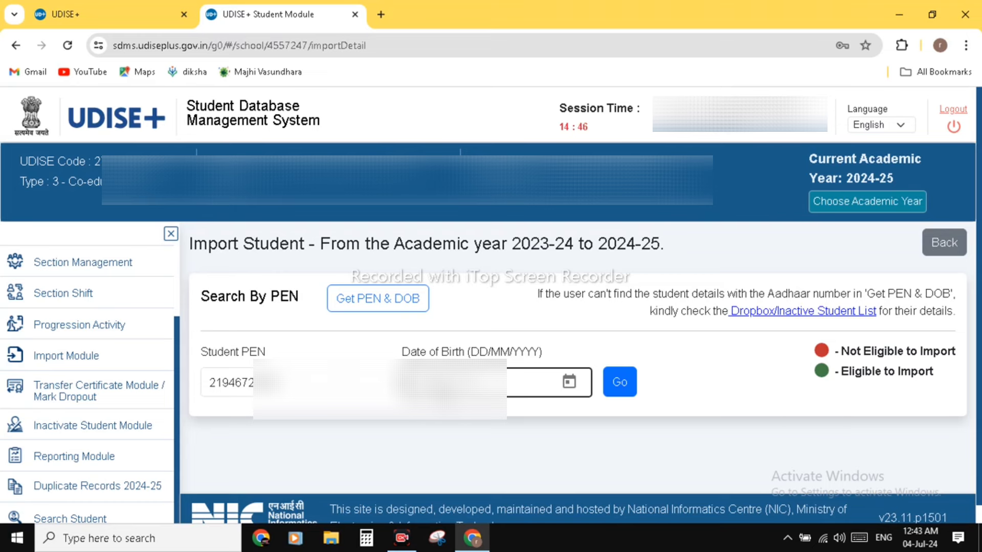
click(569, 383)
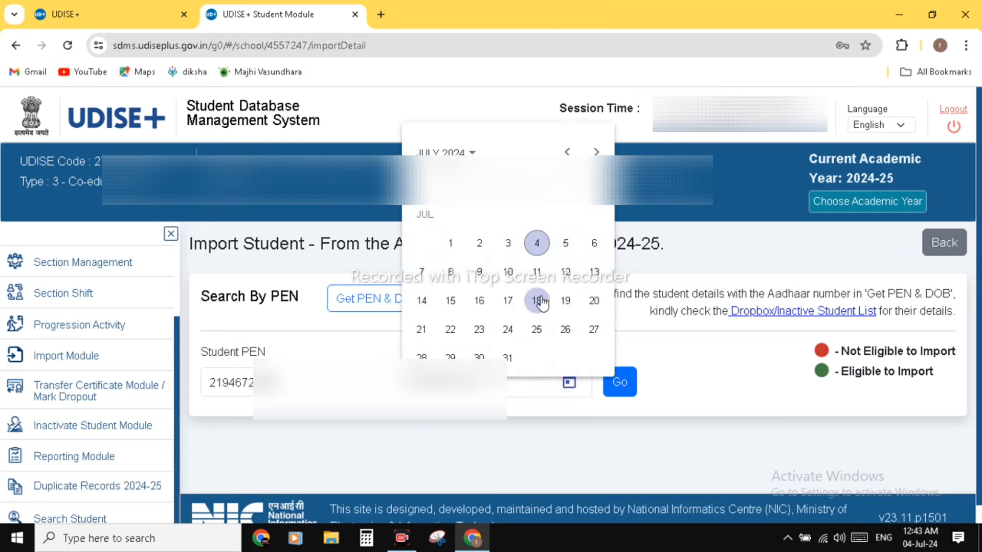
click(445, 152)
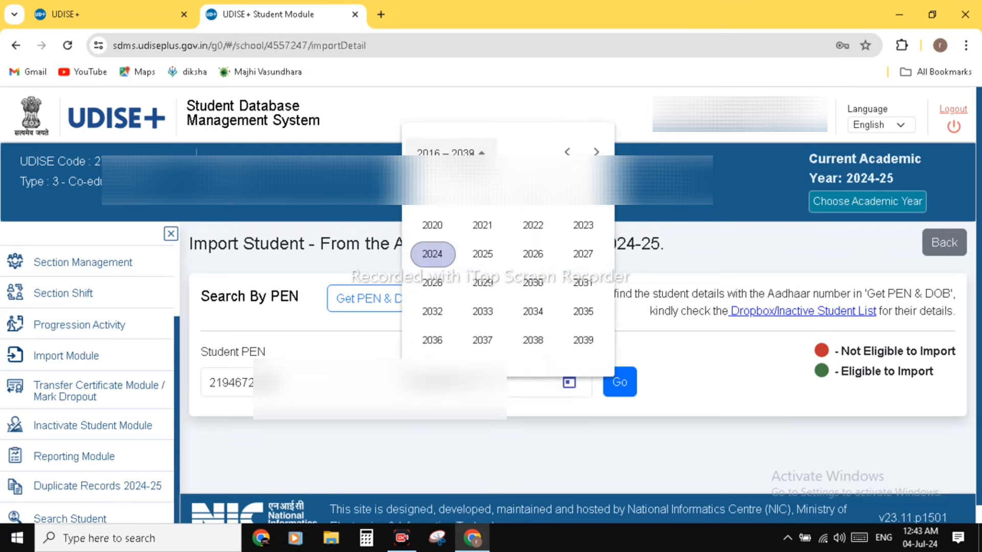
click(445, 152)
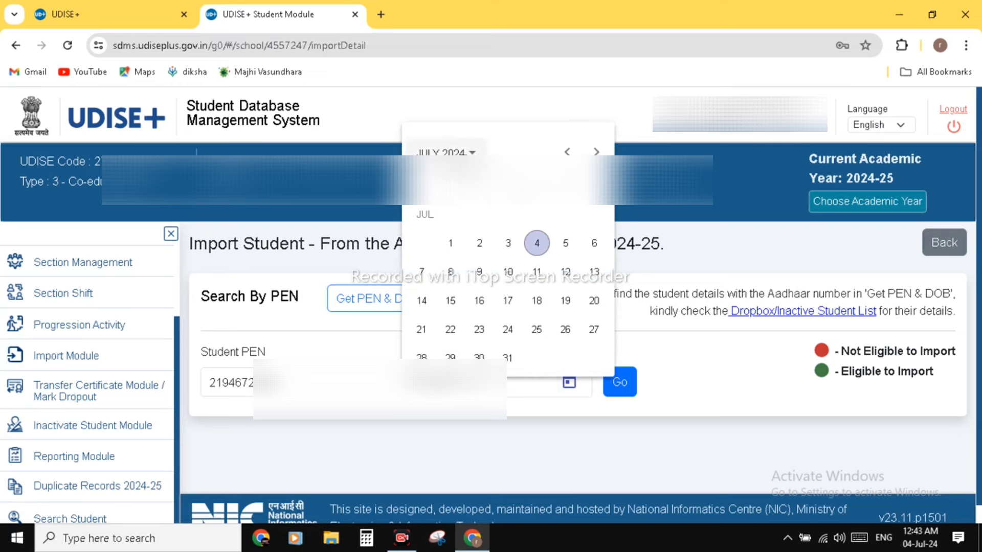
click(445, 152)
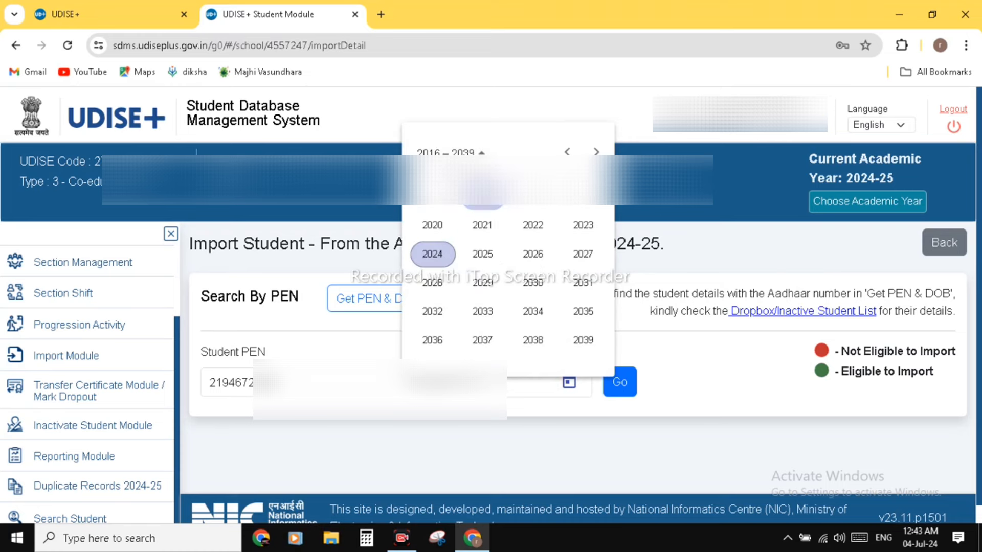
click(567, 152)
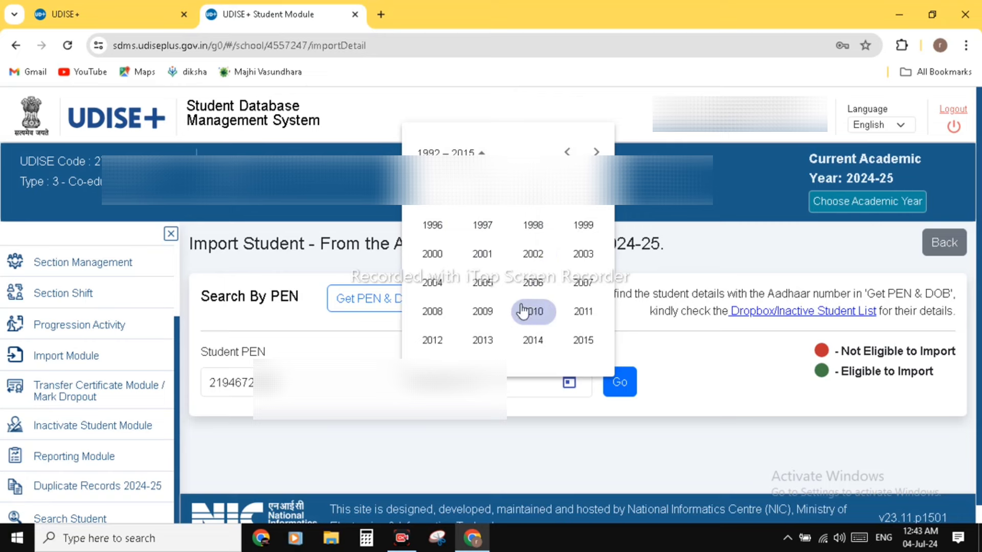
click(576, 339)
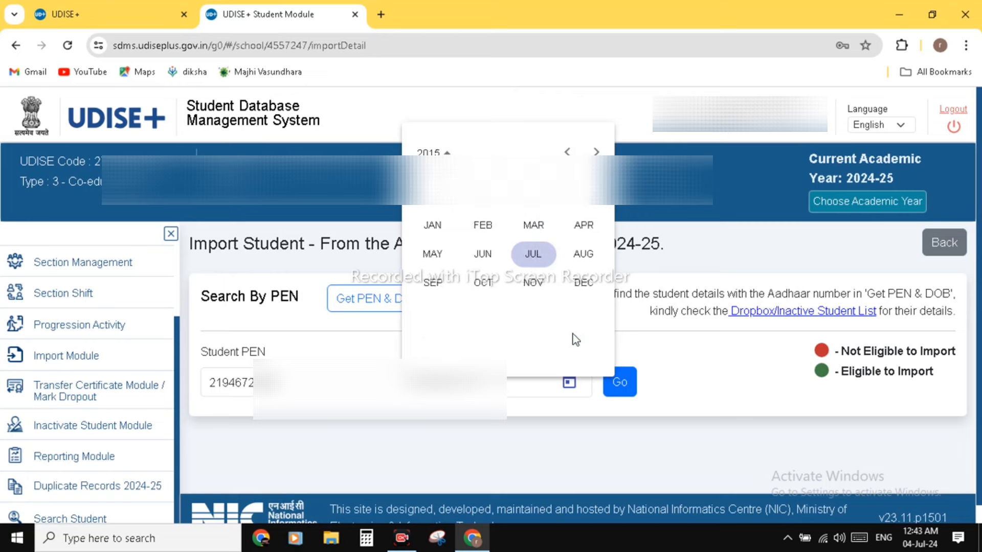
click(533, 224)
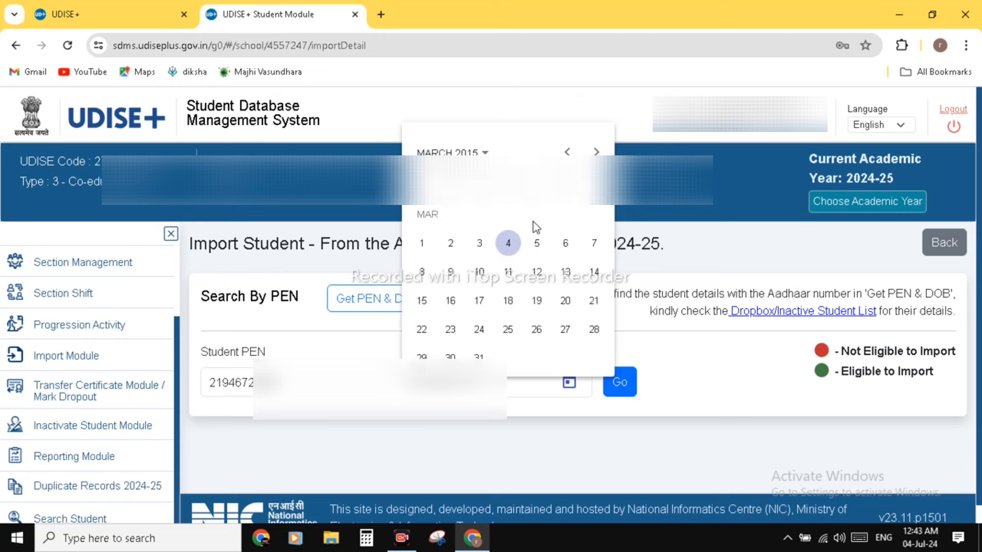
click(451, 329)
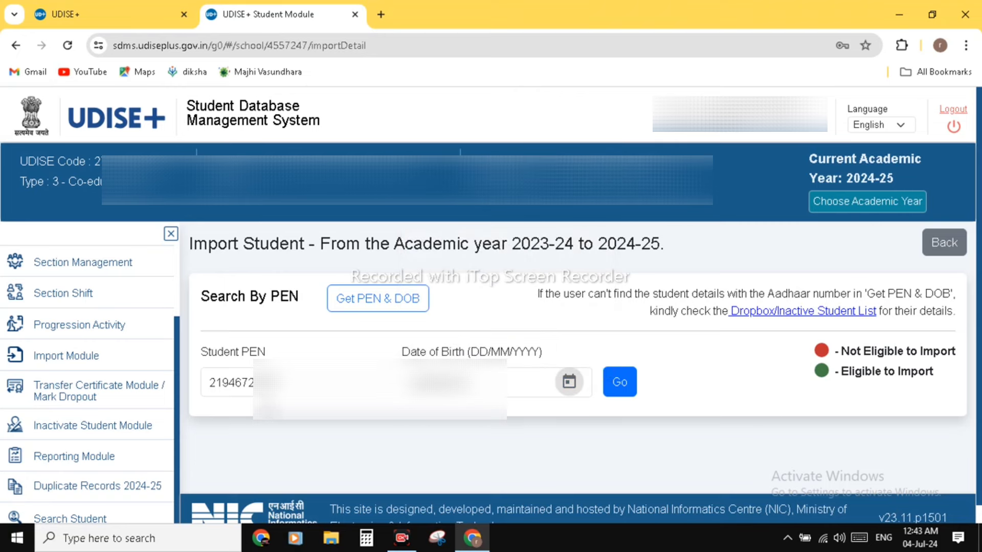
- Look up the student's import details using the entered PEN and date of birth
click(225, 389)
click(279, 400)
click(617, 383)
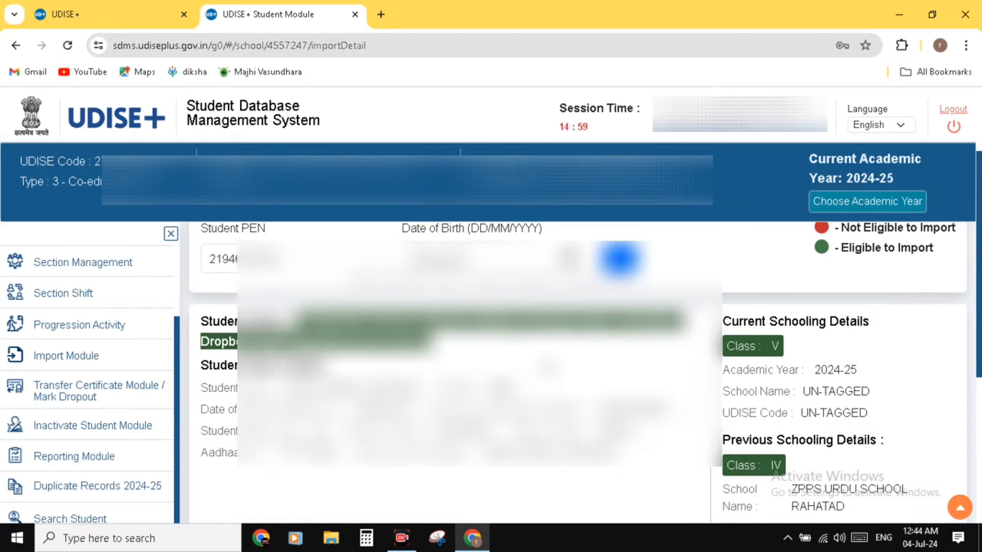
- Set the student's import class to V and import section to A for 2024-25
scroll(577, 374, down, 1)
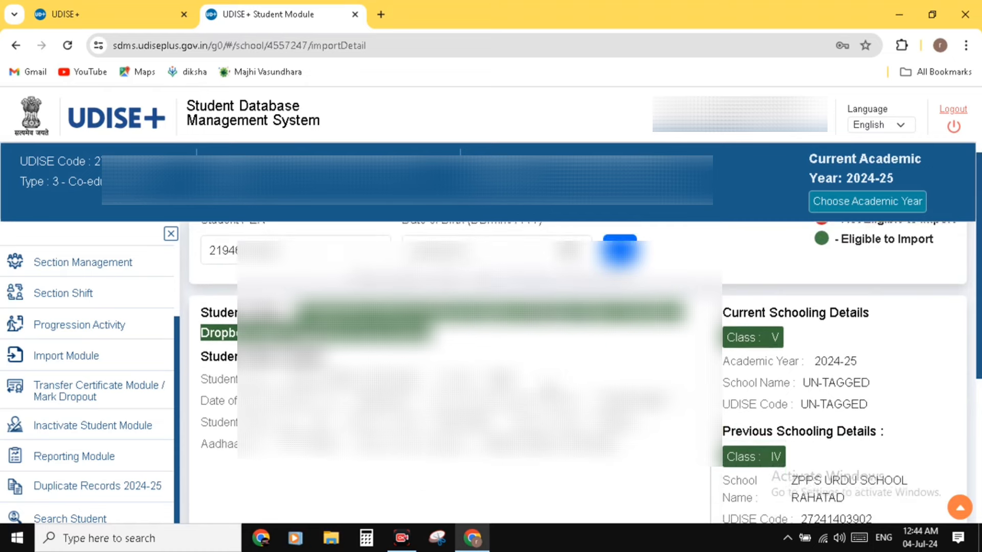
scroll(577, 332, down, 2)
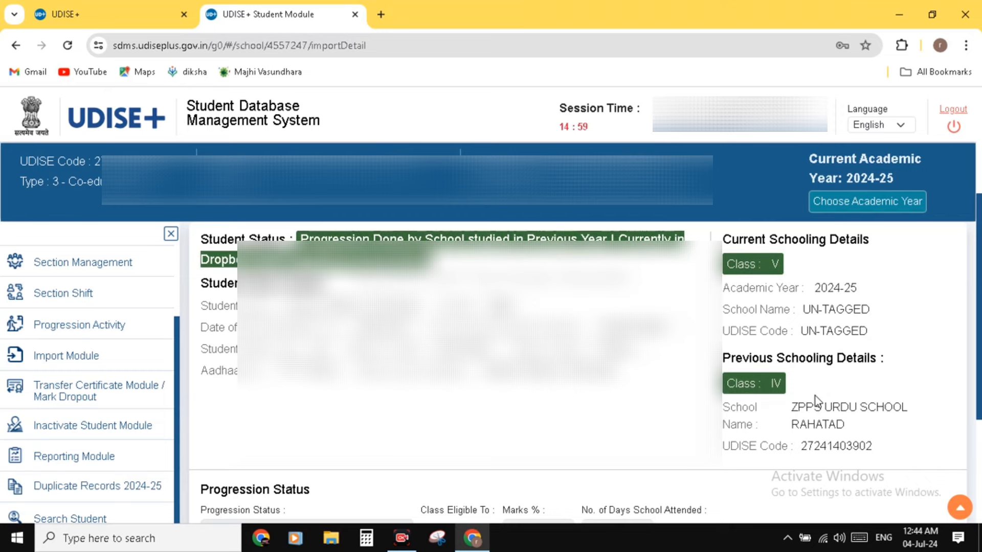
scroll(815, 401, down, 1)
scroll(815, 401, down, 2)
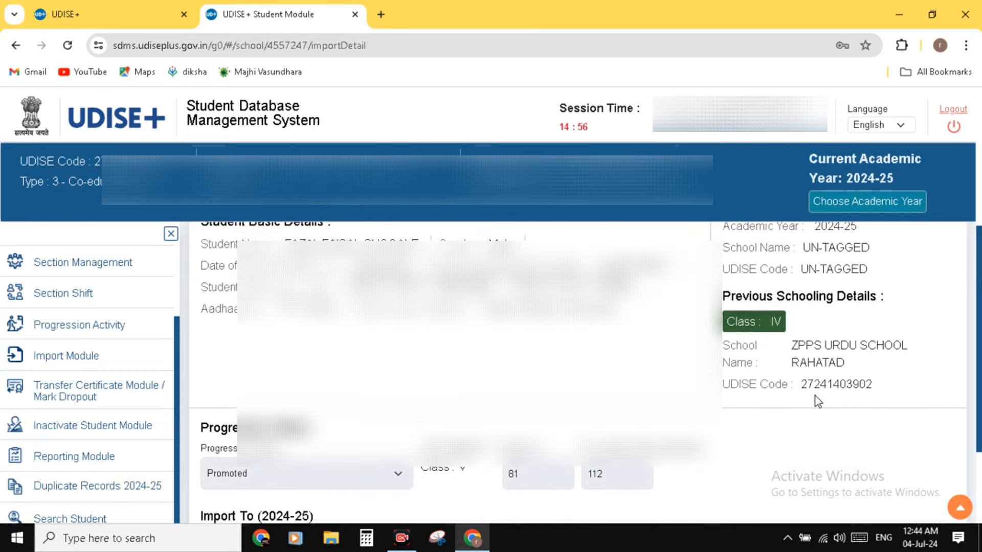
scroll(815, 397, down, 2)
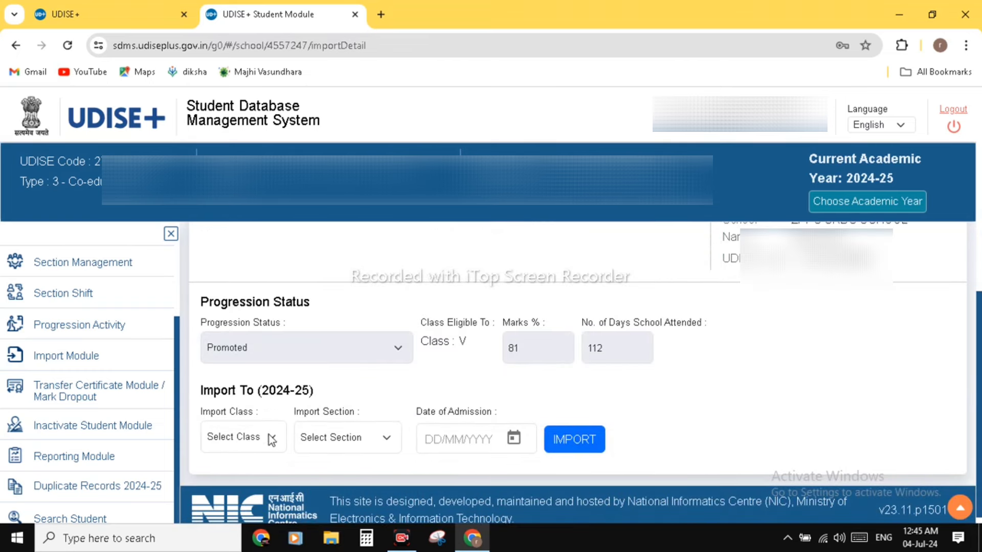
click(270, 440)
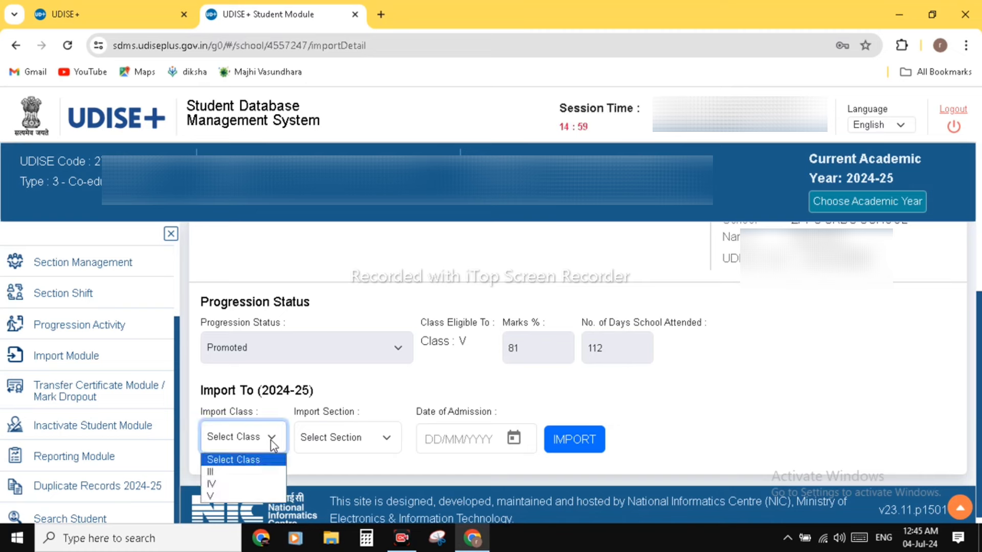
click(233, 496)
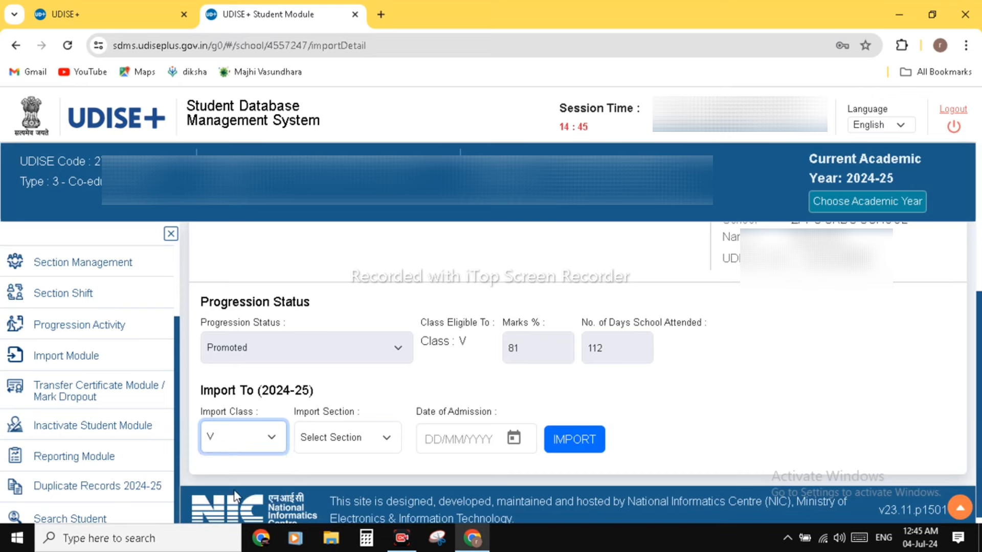
click(382, 442)
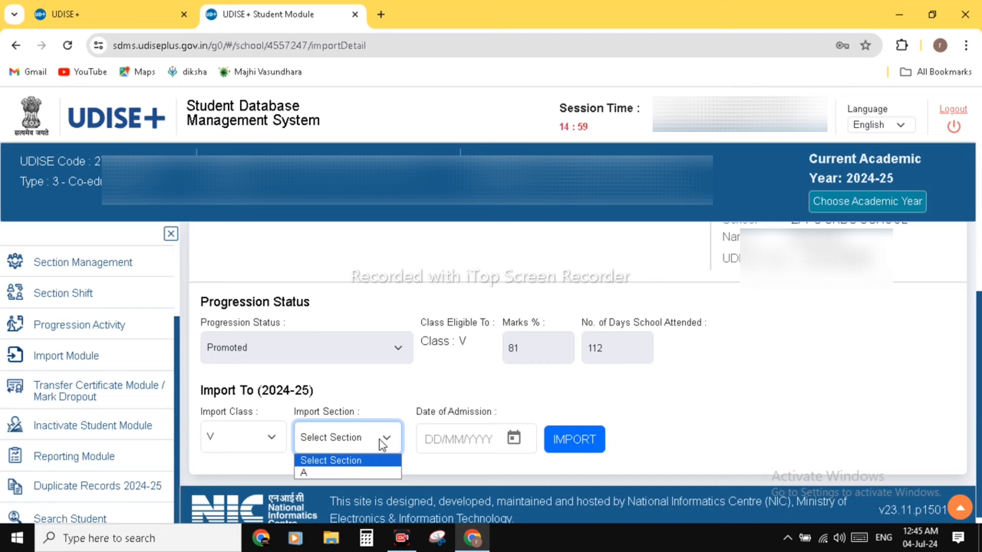
click(327, 476)
- Open the calendar for the student's date of admission in the 2024-25 import details
click(445, 437)
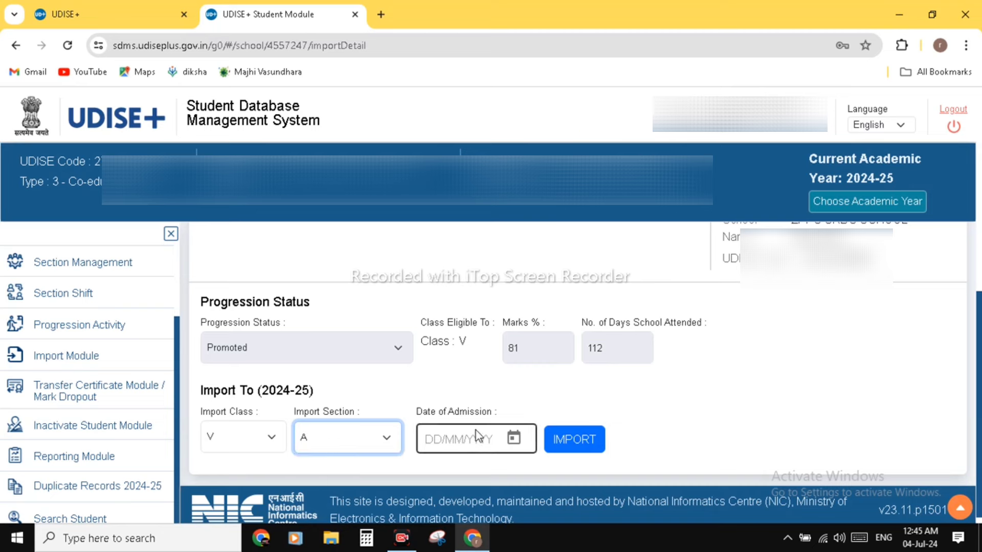
click(513, 440)
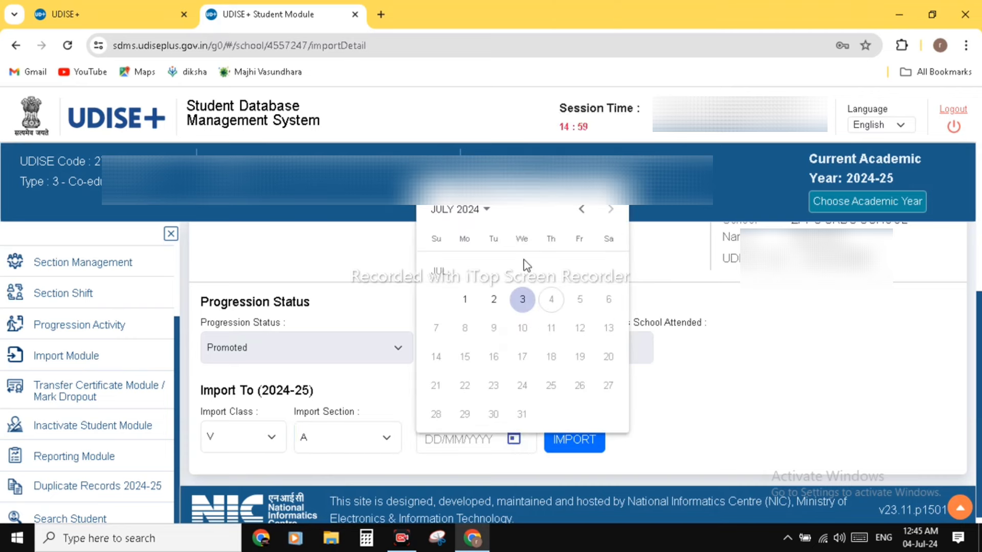
click(489, 215)
click(490, 214)
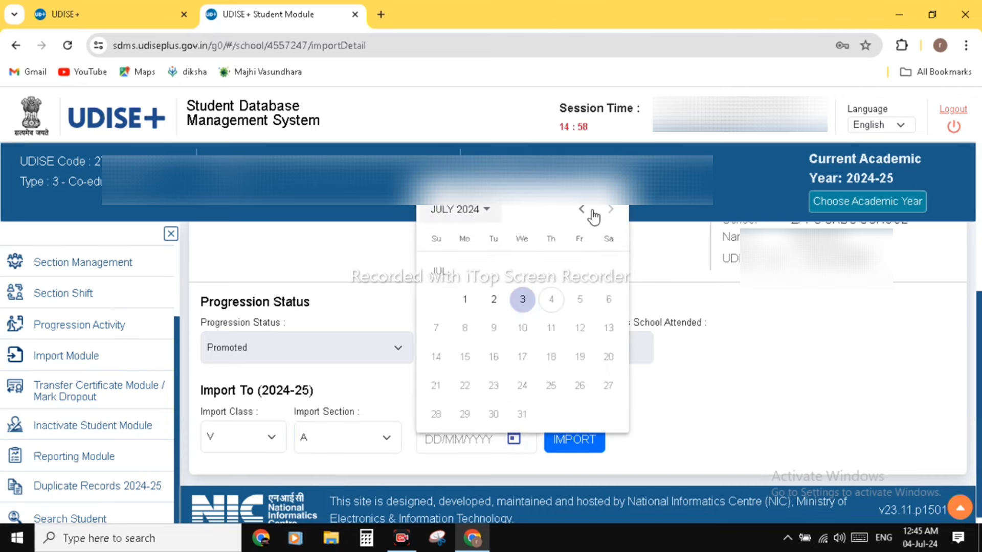